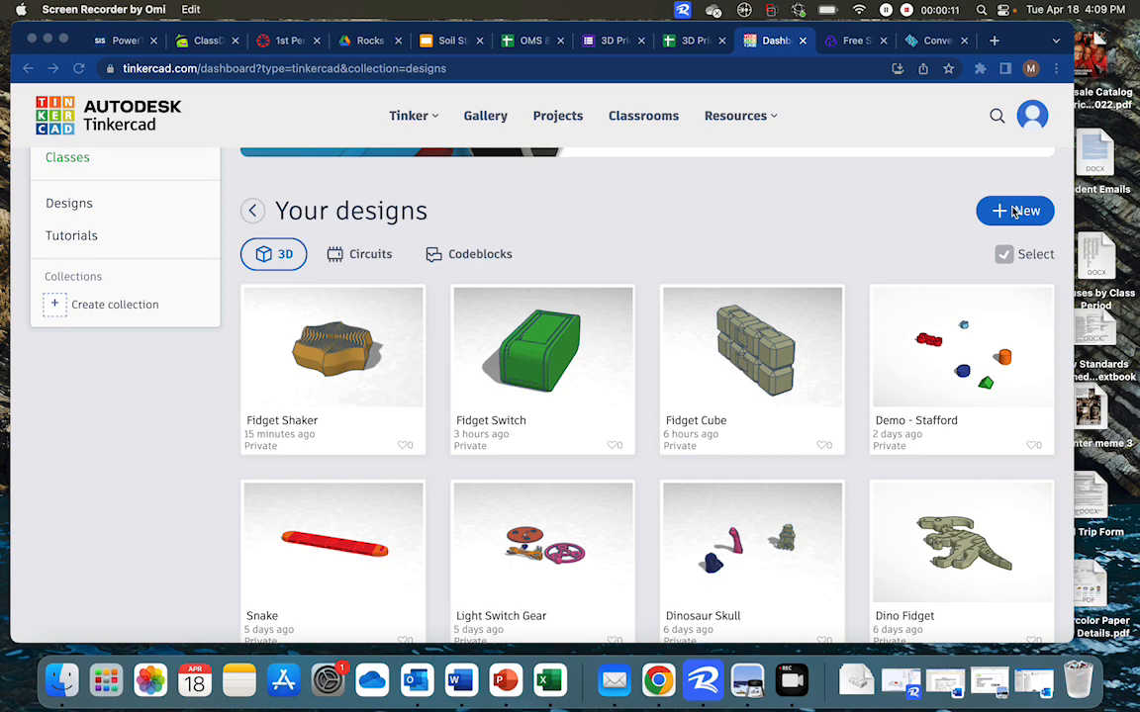
Create a new 3D design
click(1018, 213)
click(1004, 216)
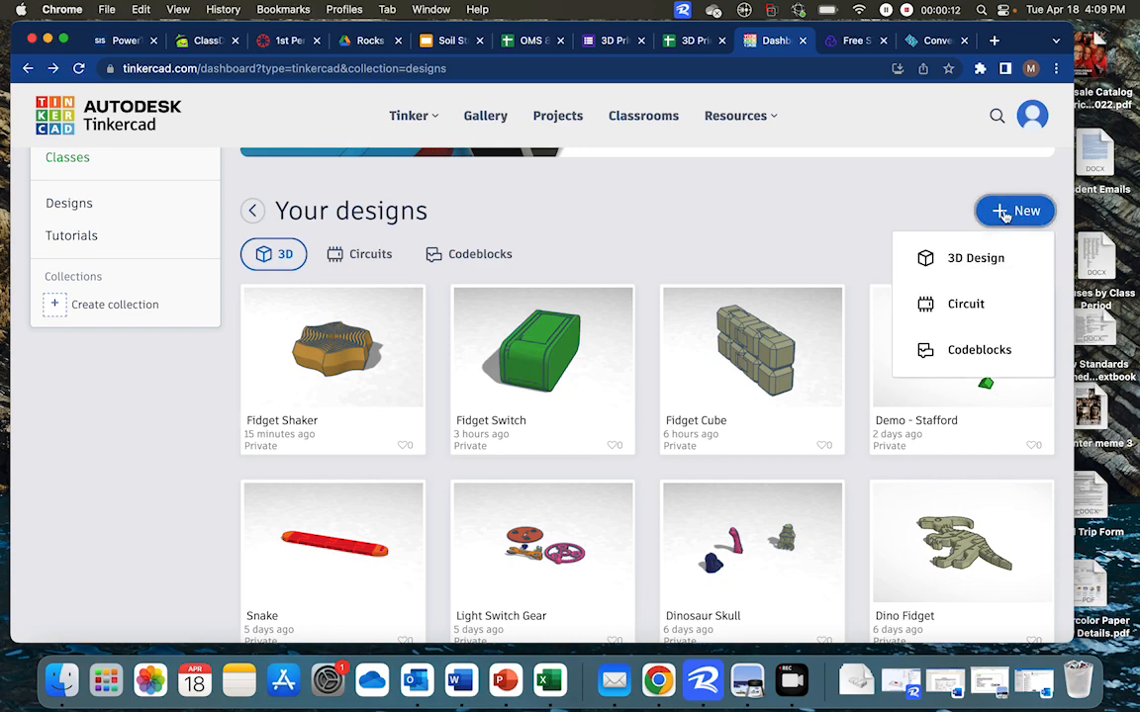
click(958, 259)
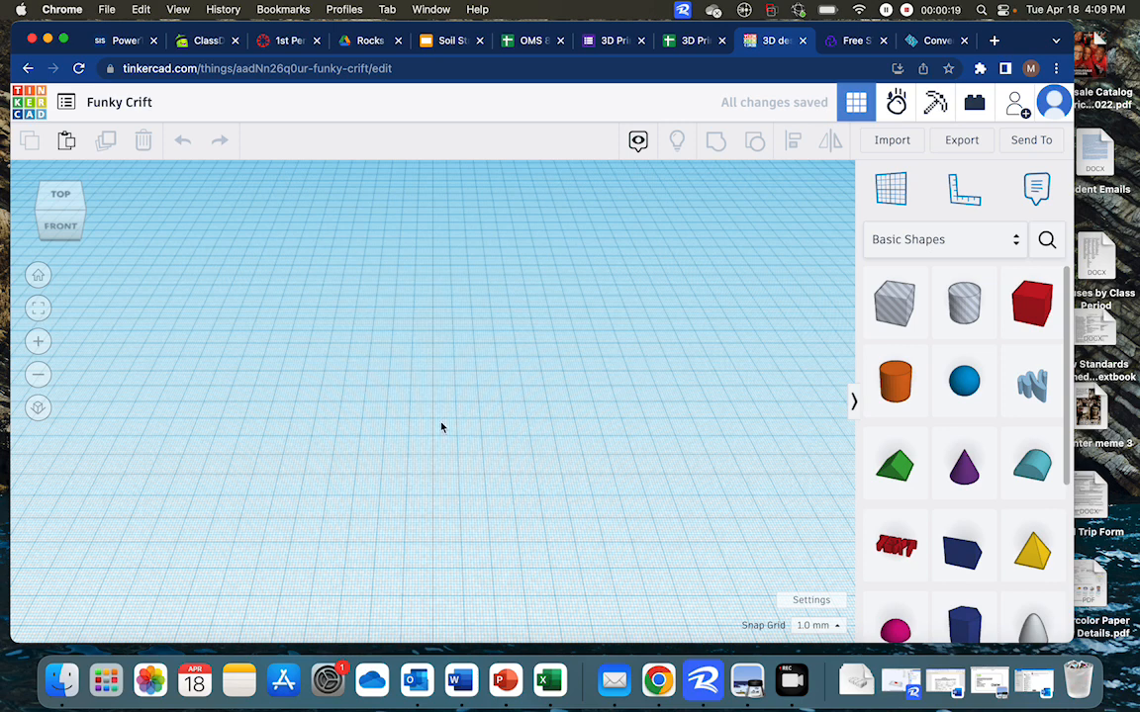
Rename the design as Demo - Stafford
click(148, 104)
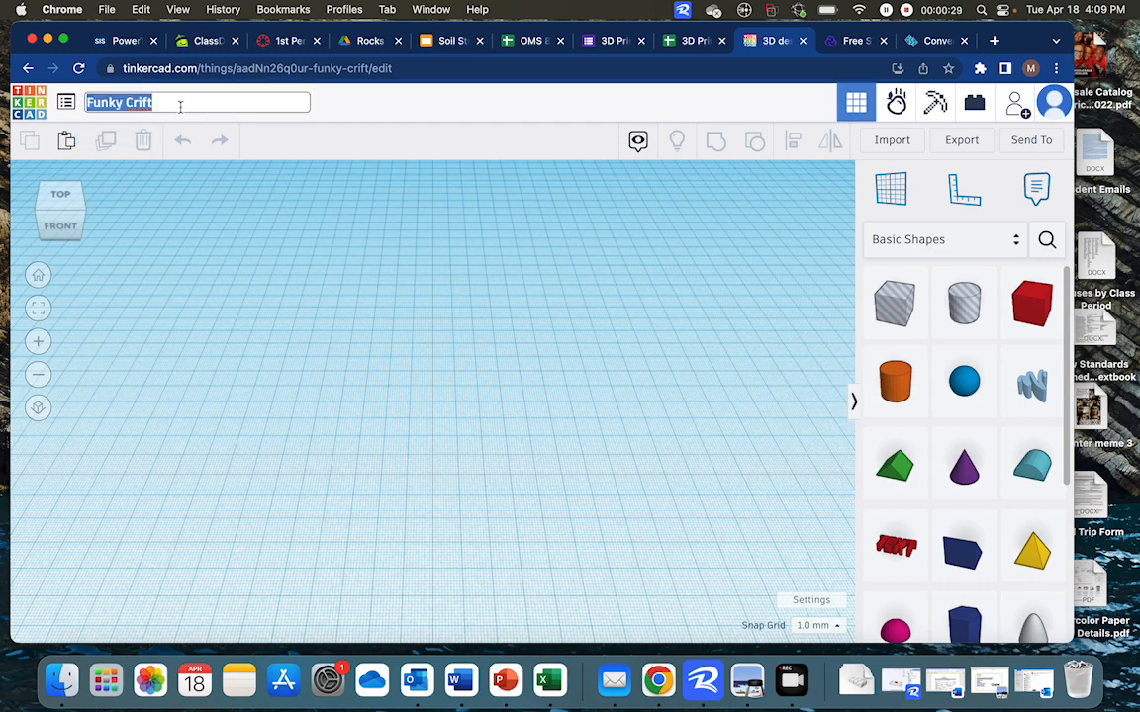
key(BackSpace)
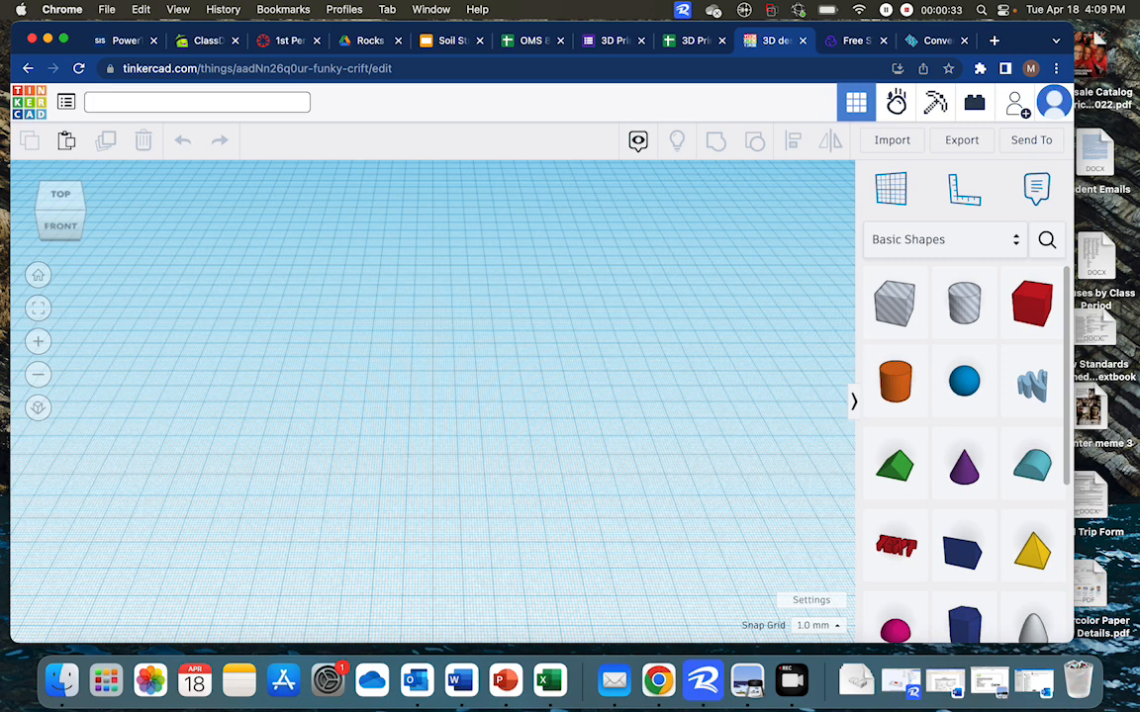
text(Demo -)
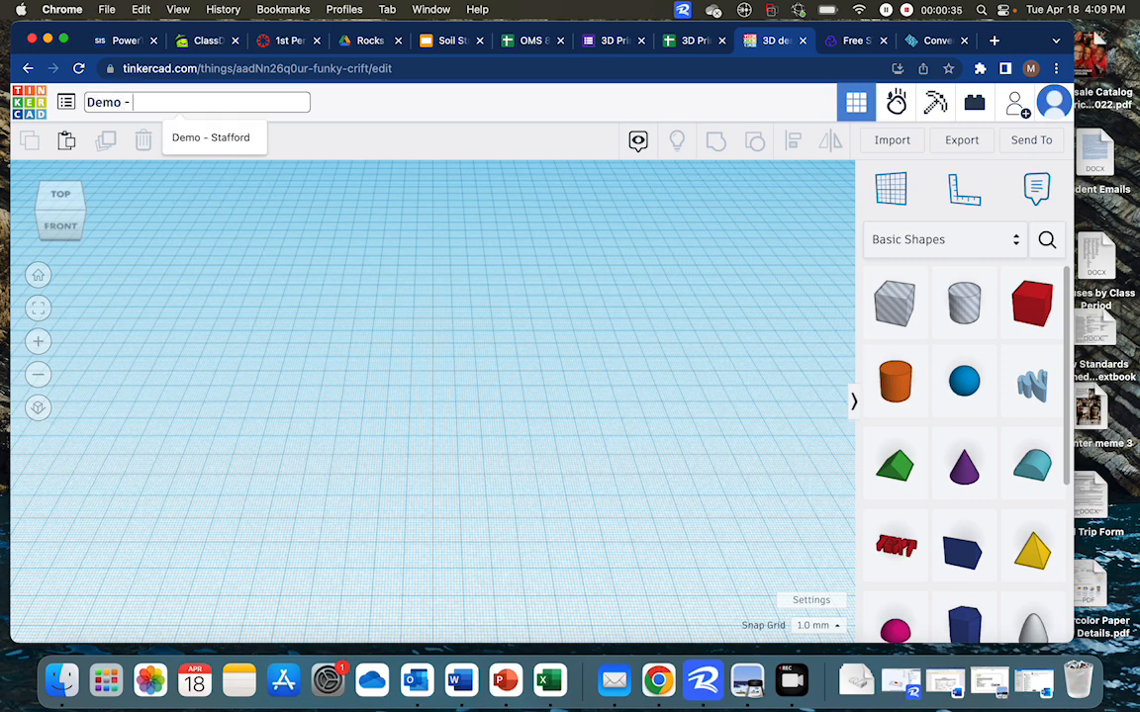
text( Stafford)
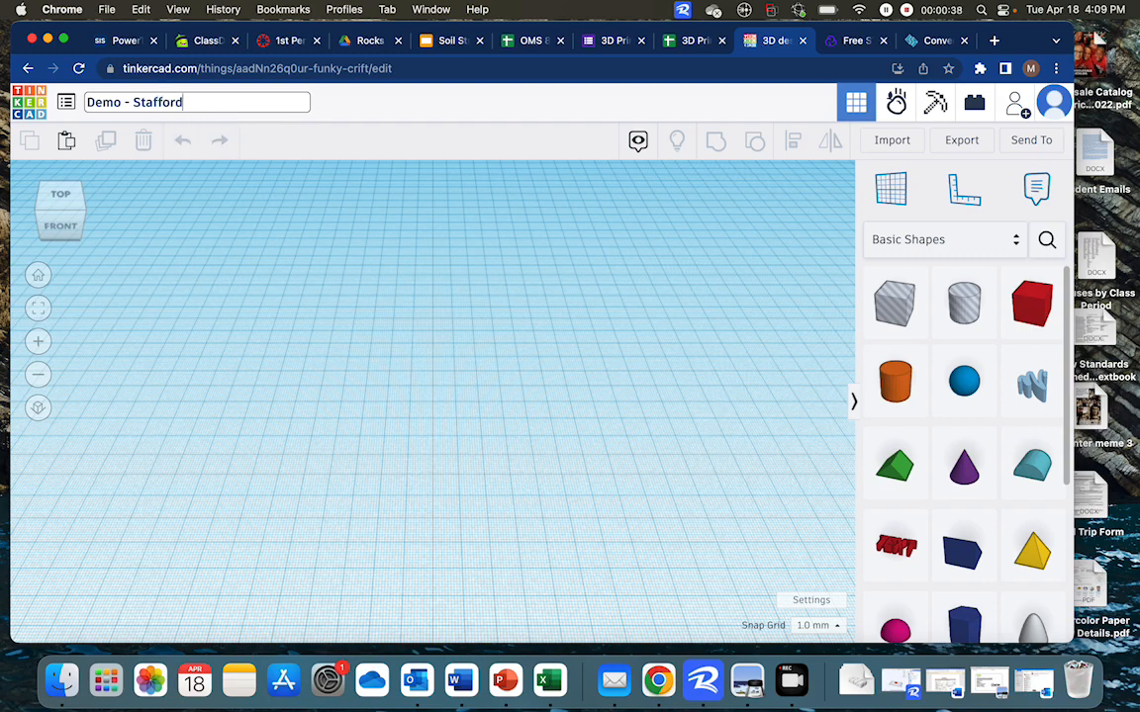
click(345, 105)
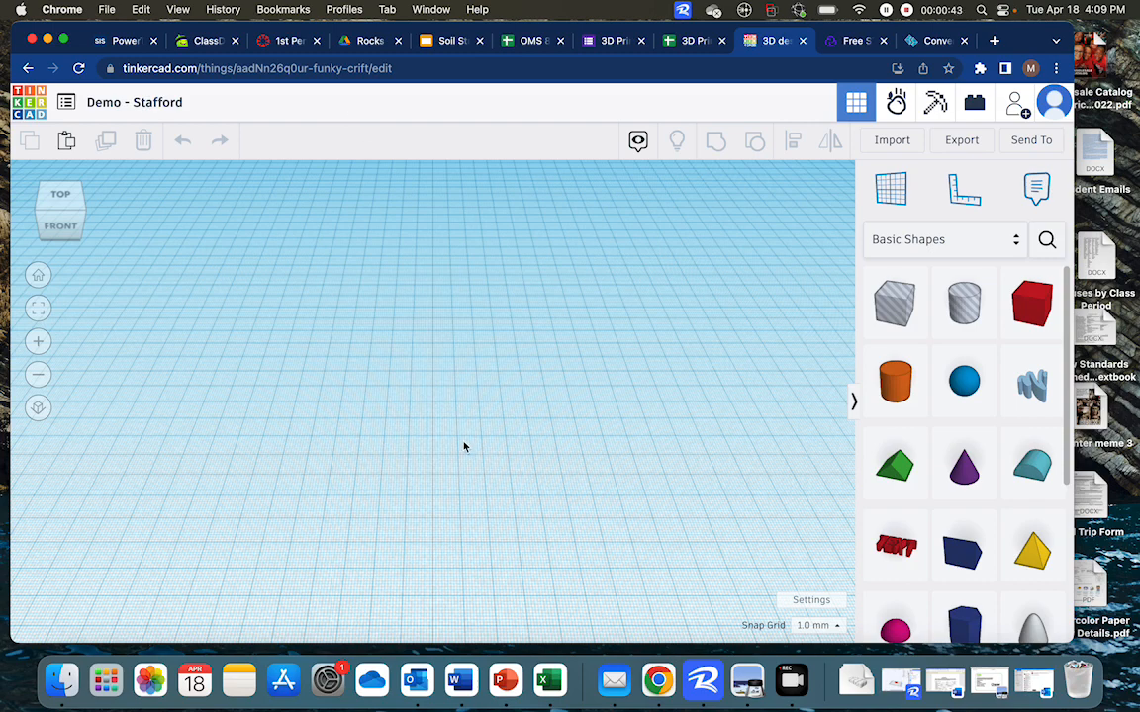
Examine the empty workplane from the top, right and angled views and glance over the basic shapes
scroll(463, 447, down, 5)
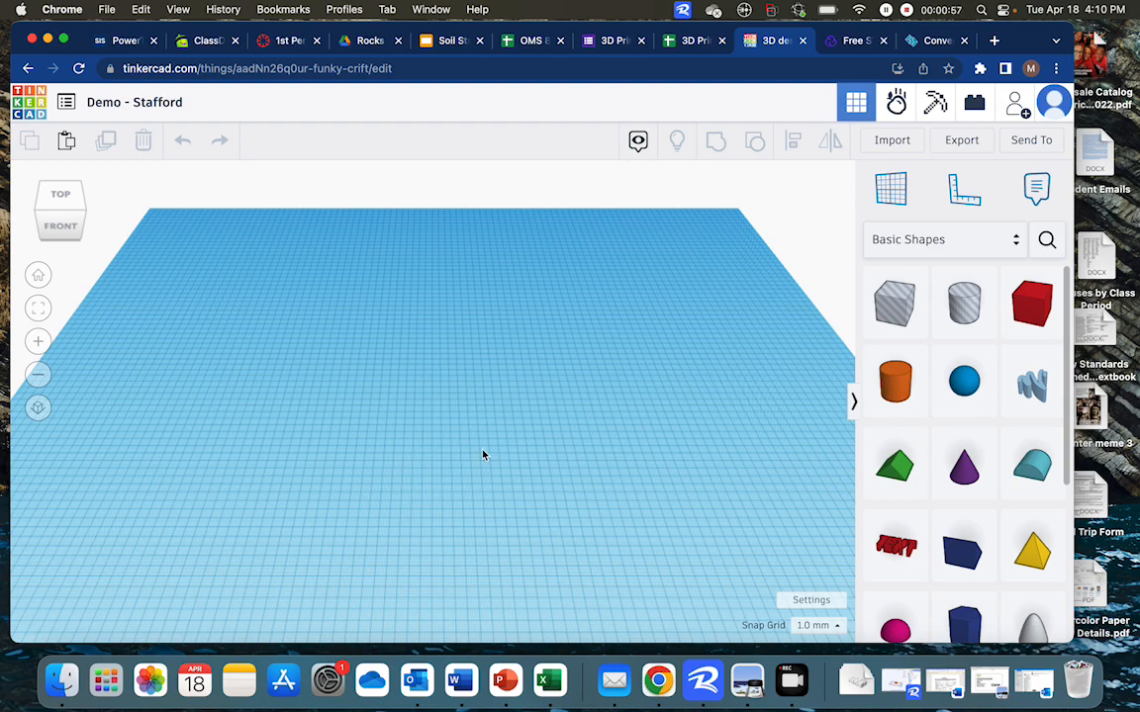
mouse_move(483, 455)
right_down()
mouse_move(414, 395)
mouse_move(420, 422)
mouse_move(475, 442)
right_up()
click(62, 198)
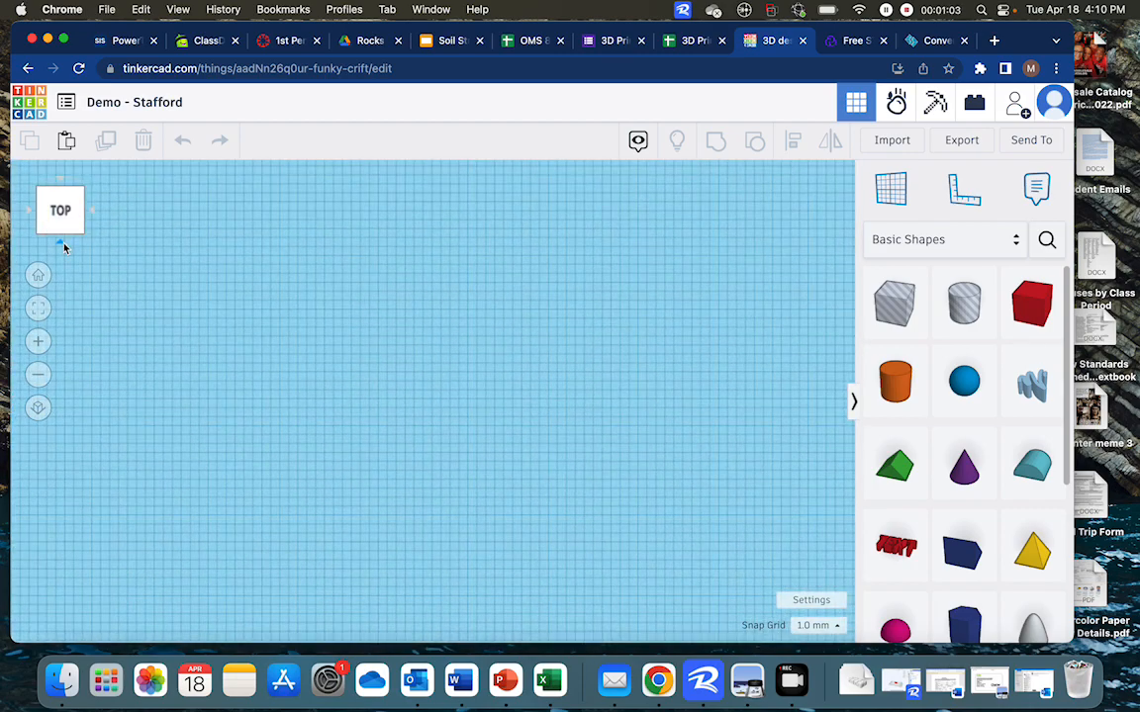
click(62, 236)
click(91, 212)
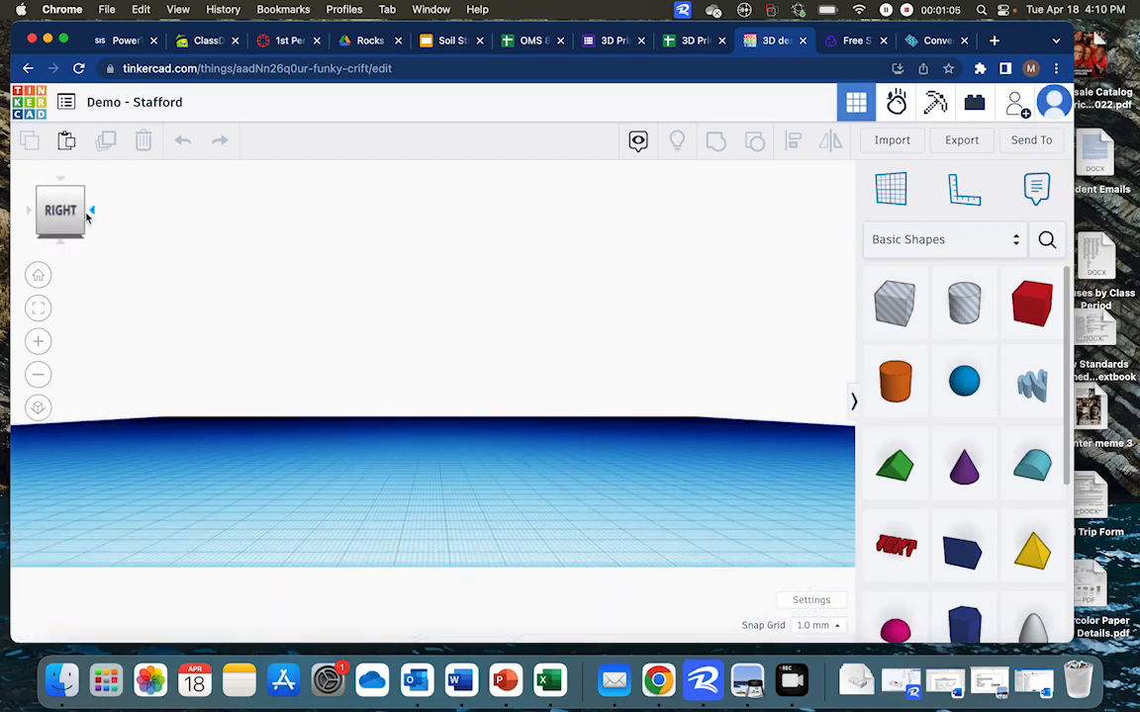
click(61, 187)
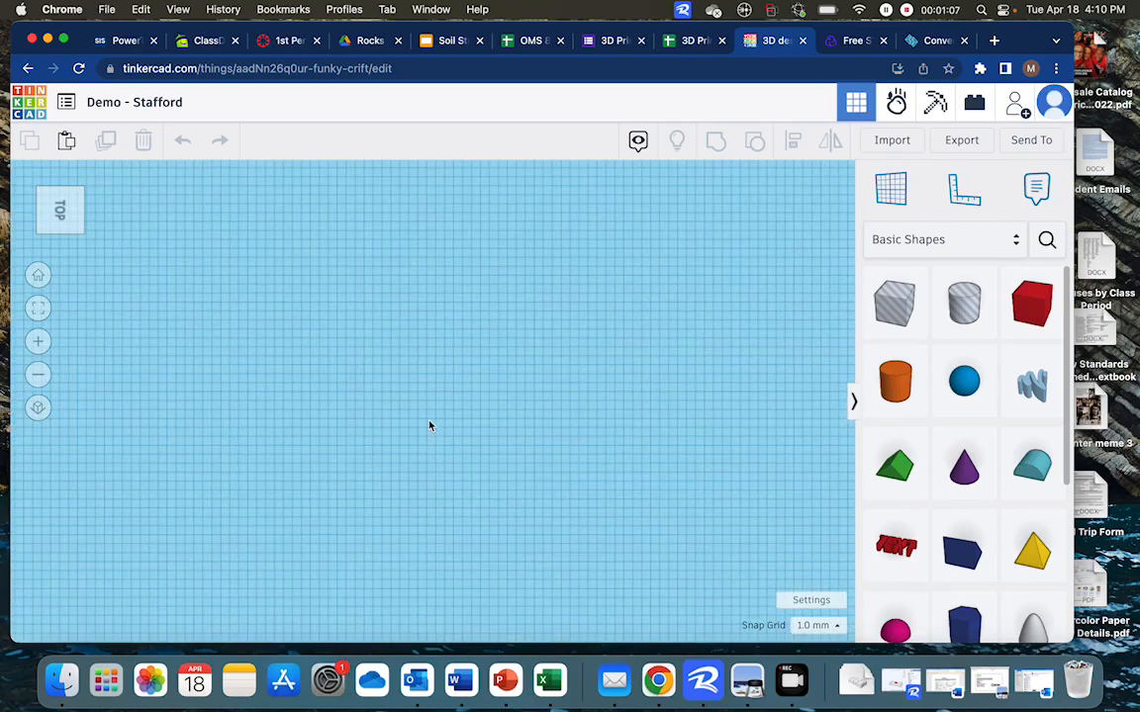
right_drag(487, 486, 488, 404)
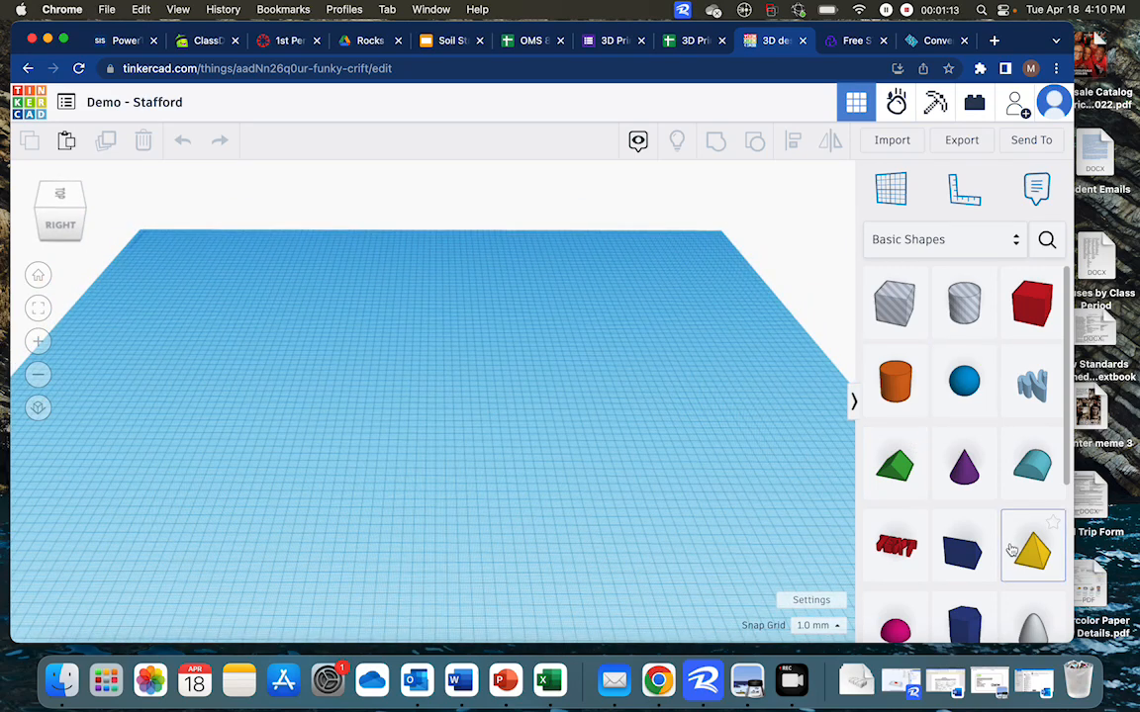
scroll(1024, 549, down, 5)
scroll(1010, 547, up, 5)
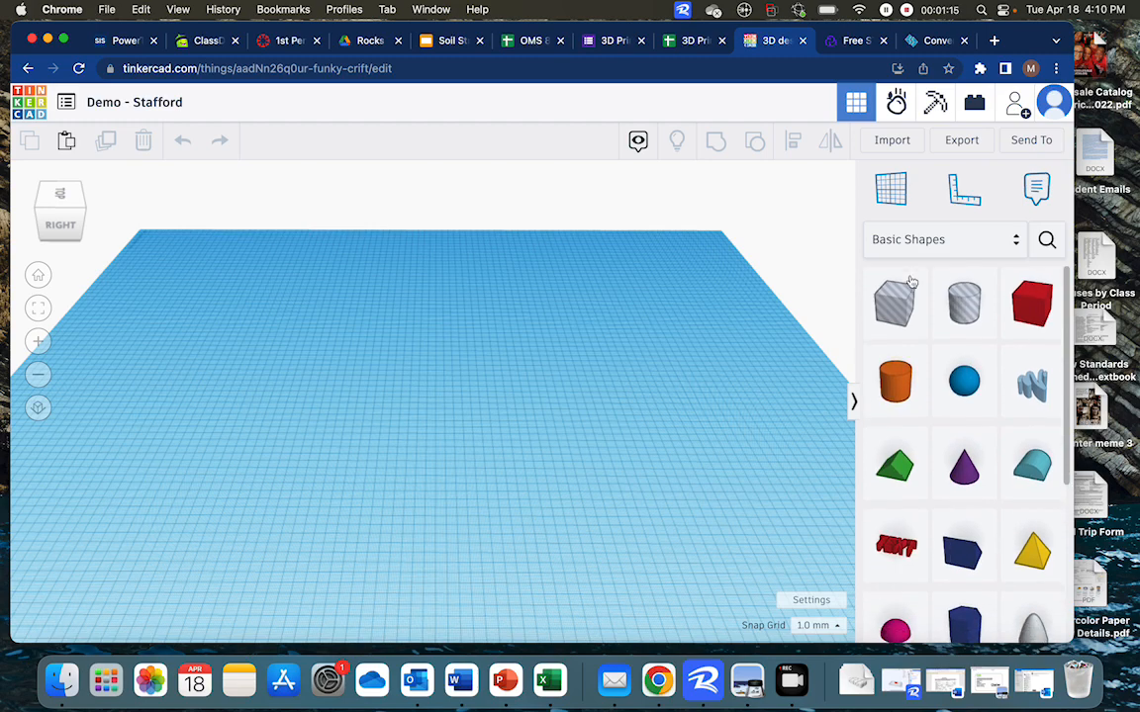
Search the shapes for cylinder and place the orange cylinder onto the middle of the workplane
click(1047, 242)
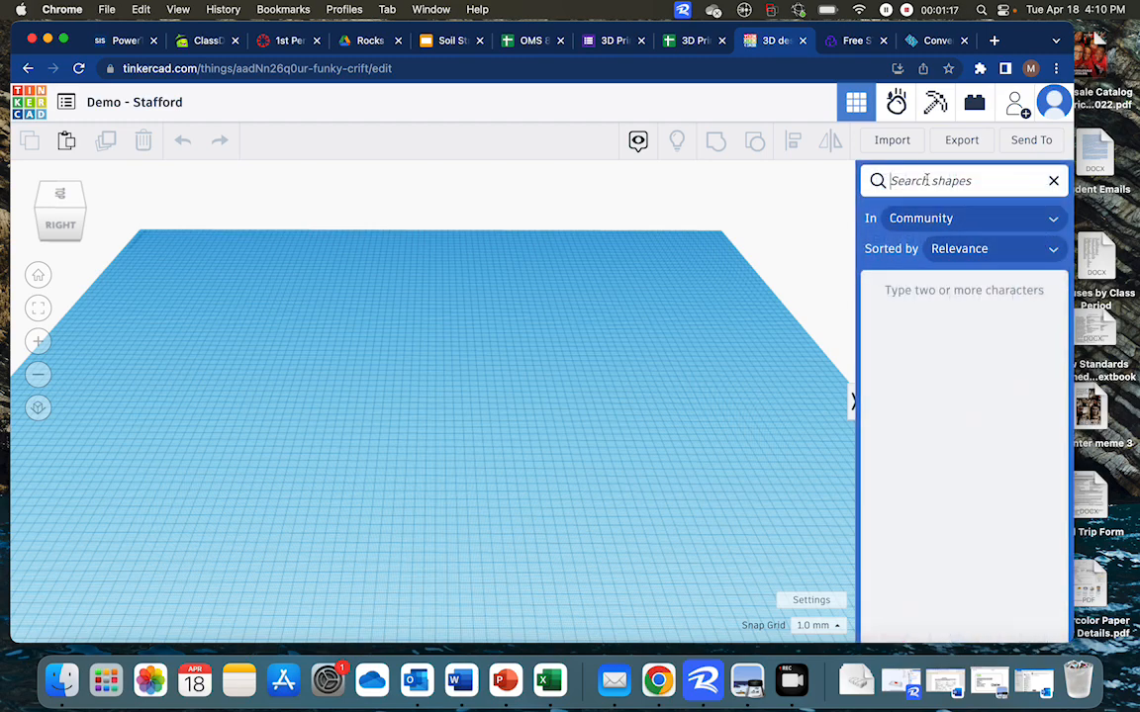
text(cylinder)
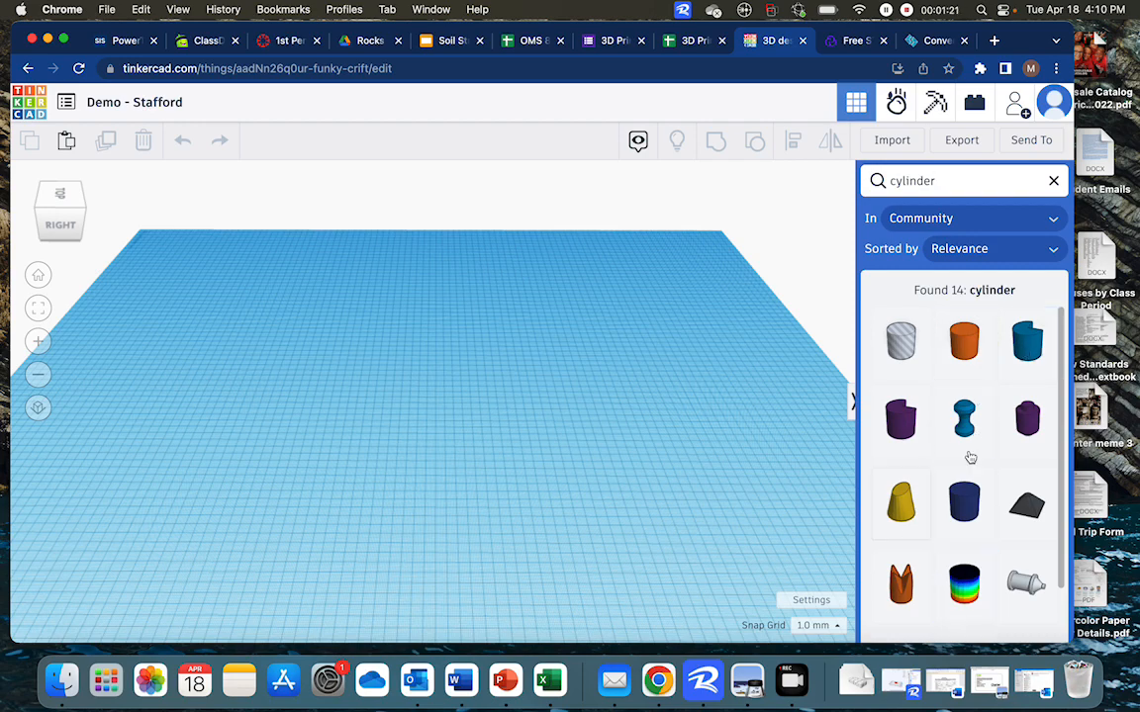
scroll(967, 534, down, 2)
scroll(966, 534, up, 2)
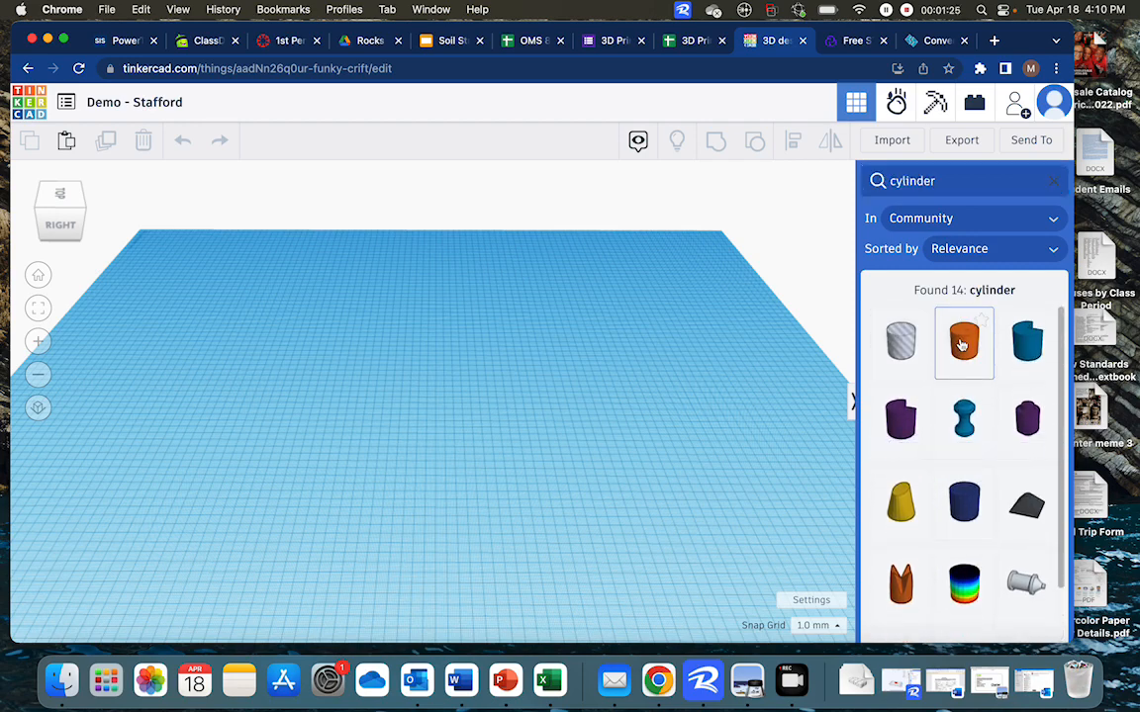
drag(964, 341, 442, 433)
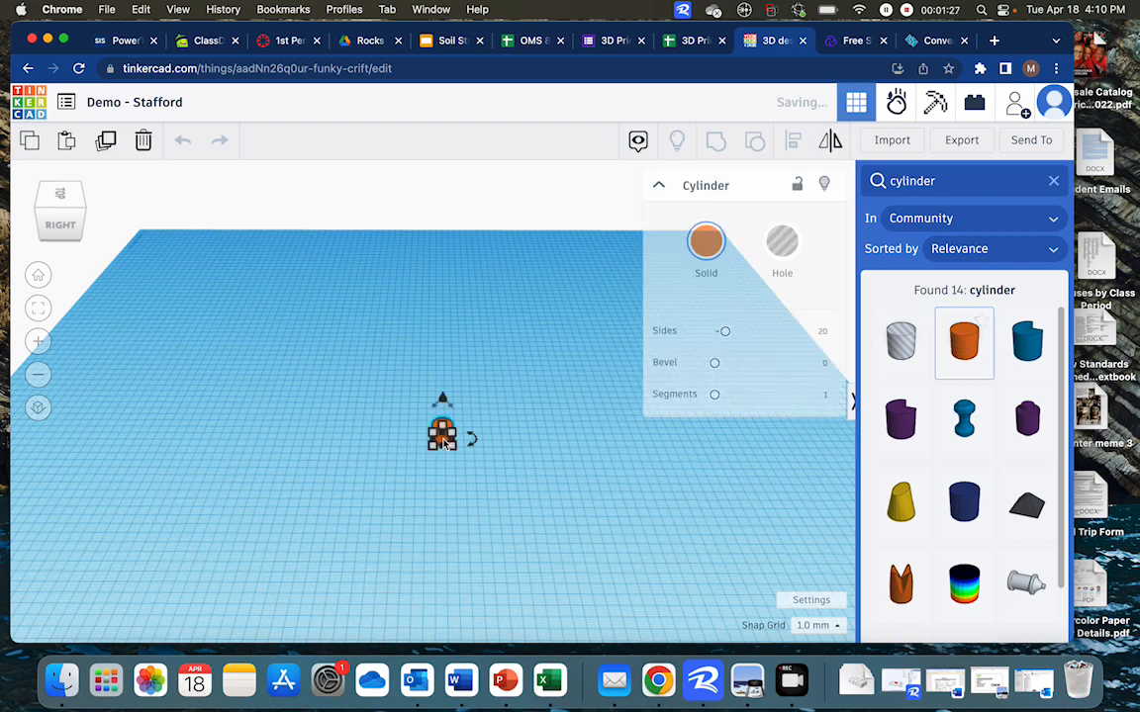
click(1052, 181)
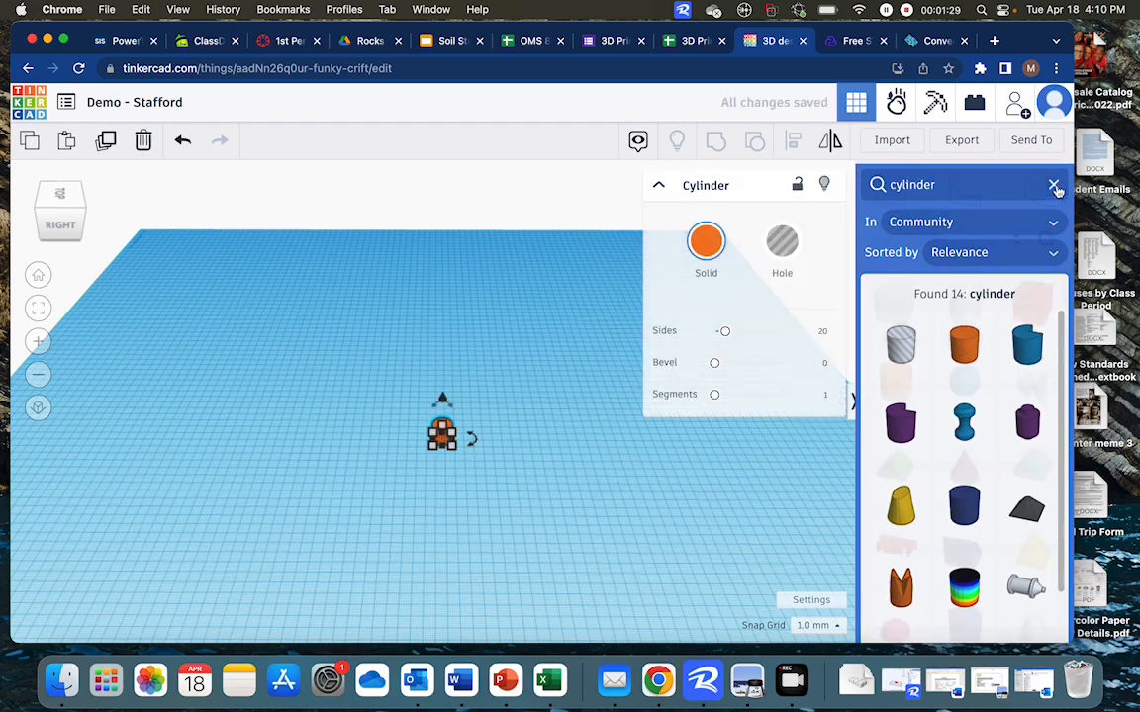
Change the cylinder's colour to green
scroll(445, 403, up, 2)
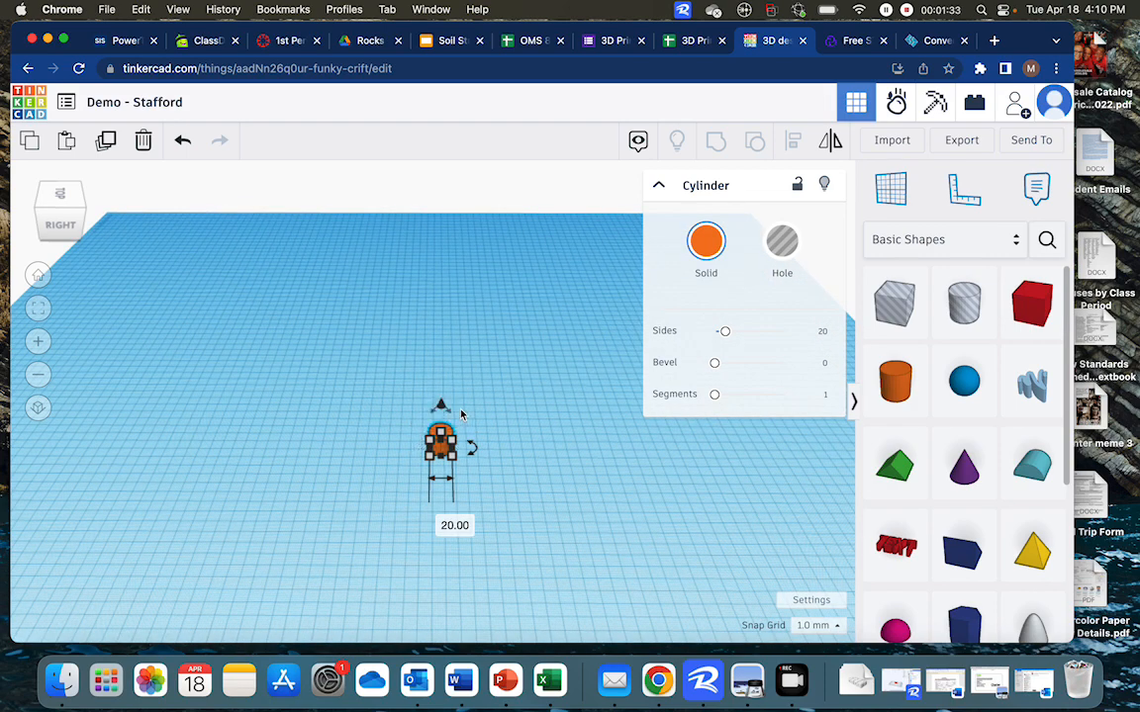
scroll(448, 478, up, 1)
scroll(448, 478, up, 5)
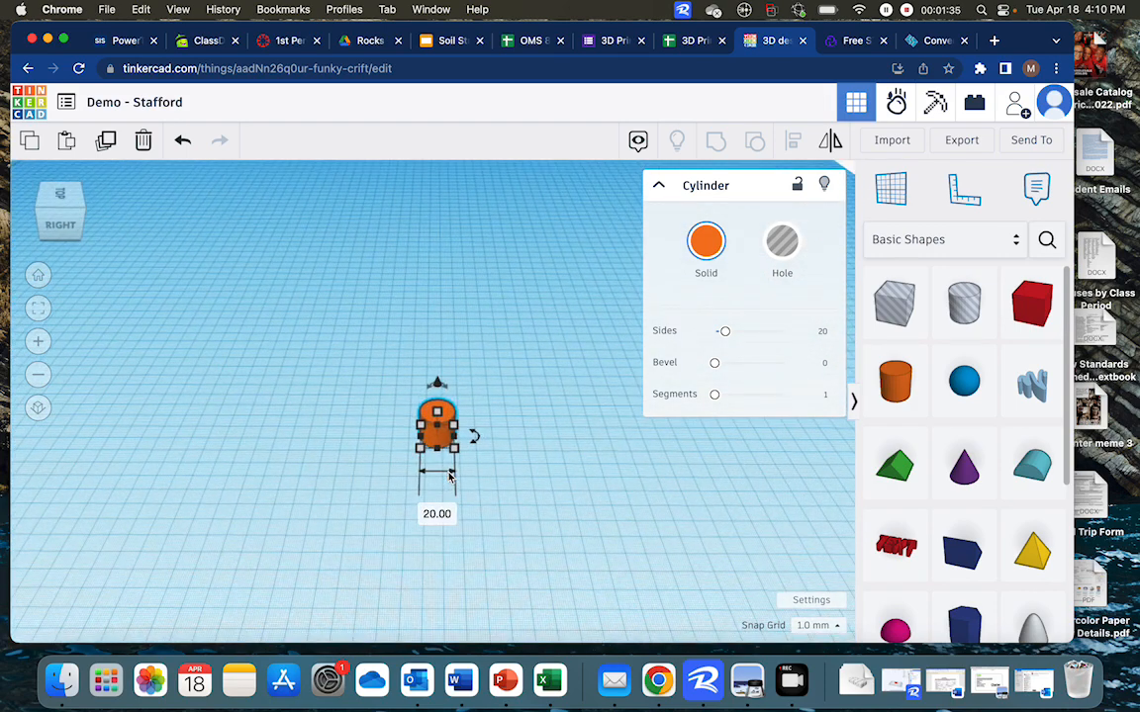
click(705, 241)
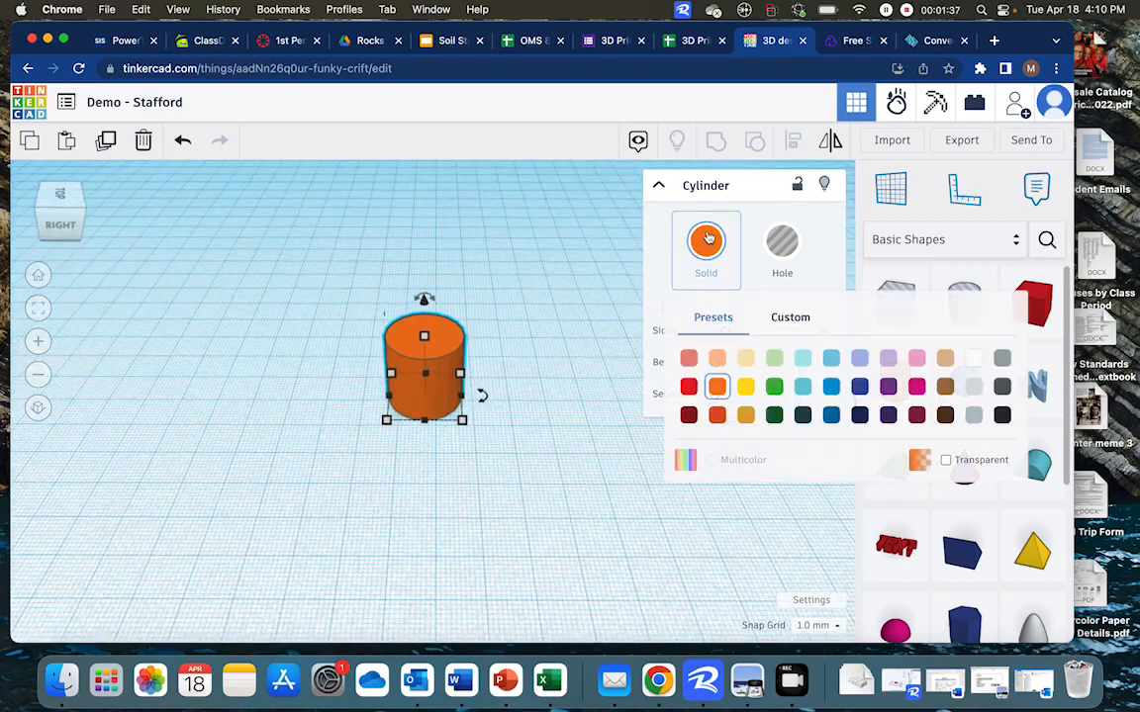
click(773, 387)
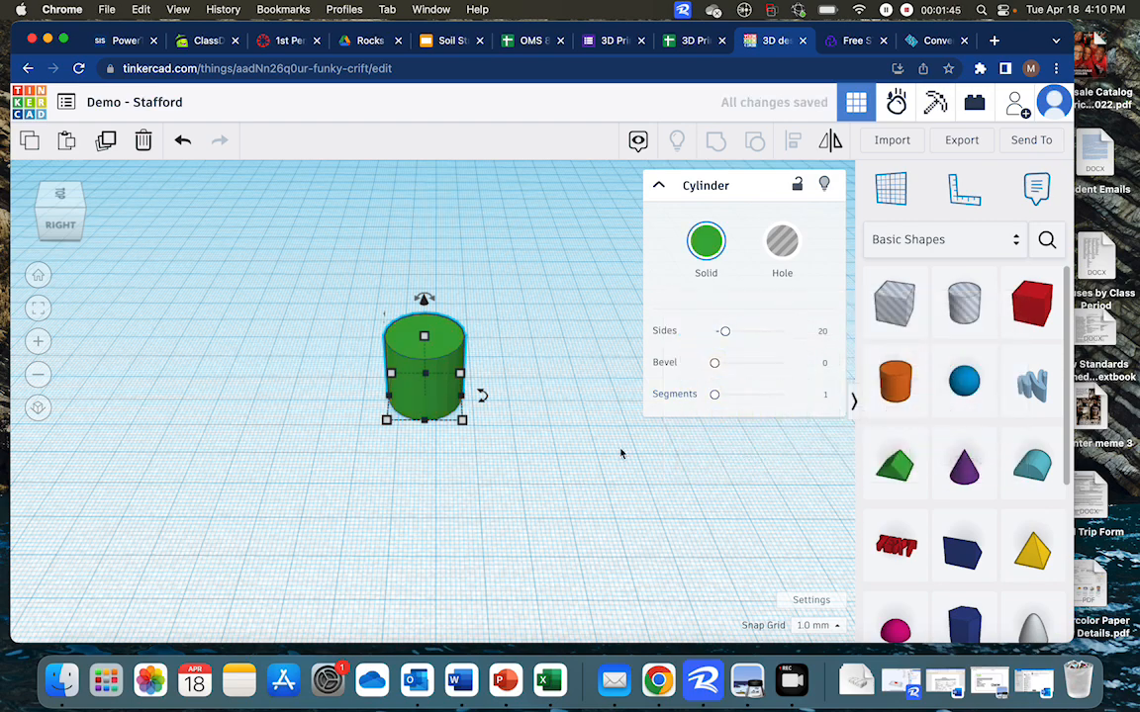
click(445, 481)
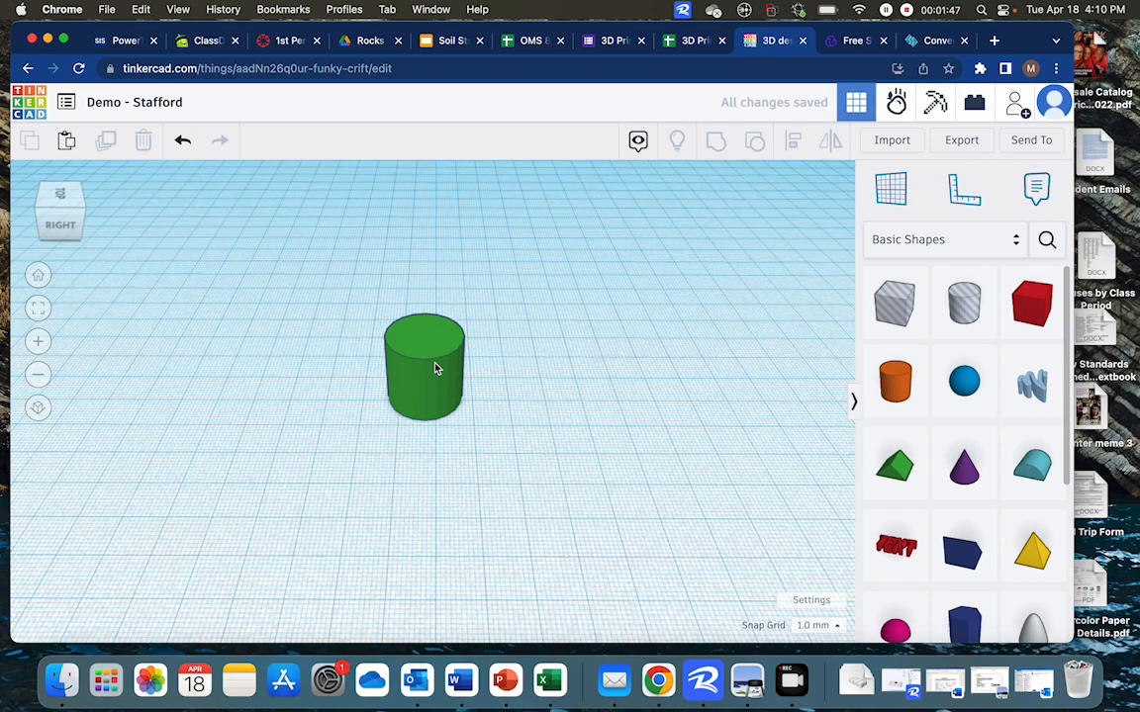
Enlarge the cylinder's base to 25 mm wide by pulling a corner handle
scroll(438, 353, up, 3)
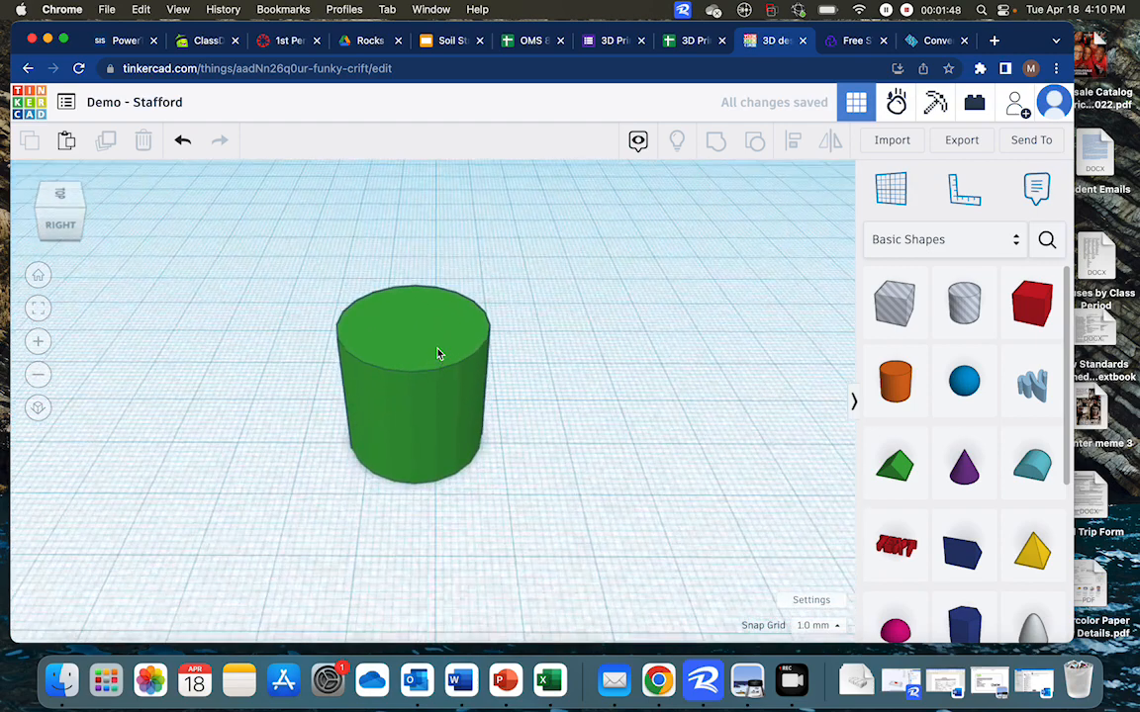
click(447, 469)
drag(440, 348, 509, 348)
click(658, 185)
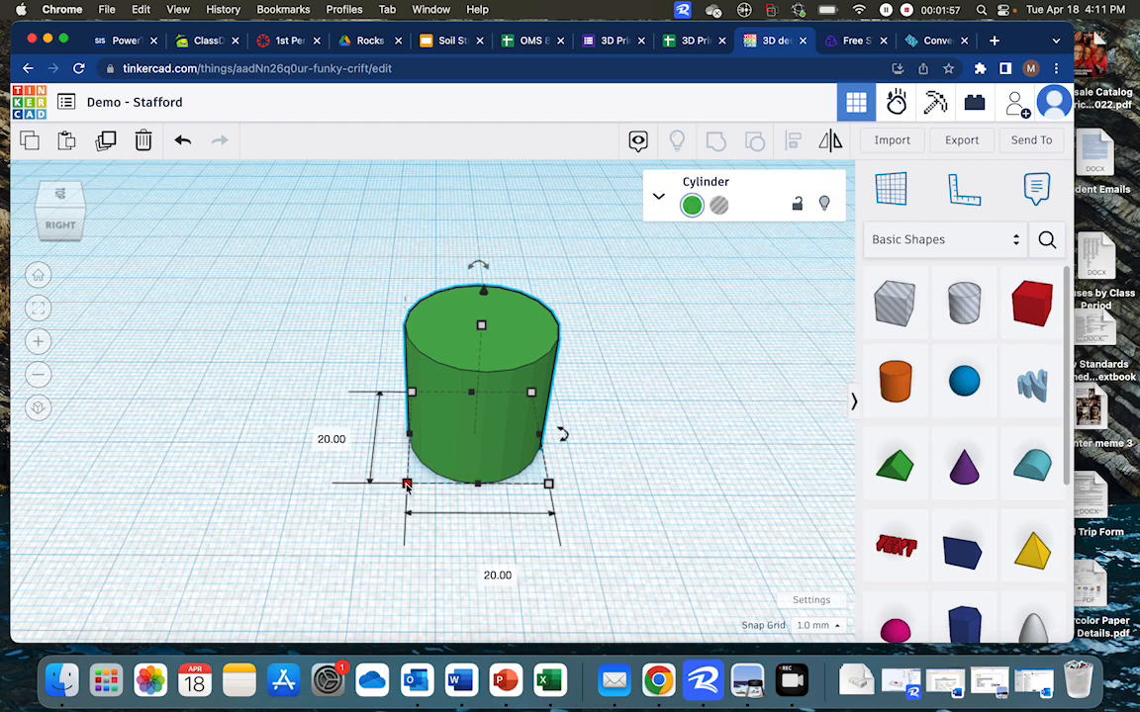
mouse_move(407, 485)
mouse_down()
mouse_move(330, 529)
mouse_move(444, 453)
mouse_move(388, 492)
mouse_up()
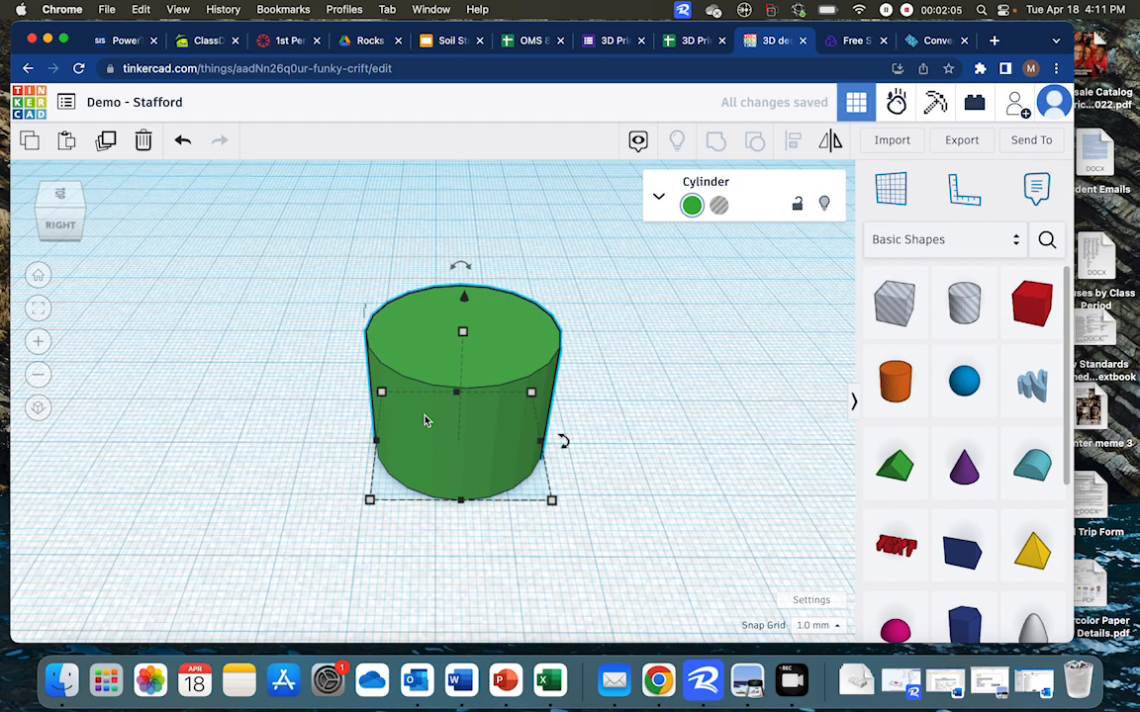
mouse_move(376, 445)
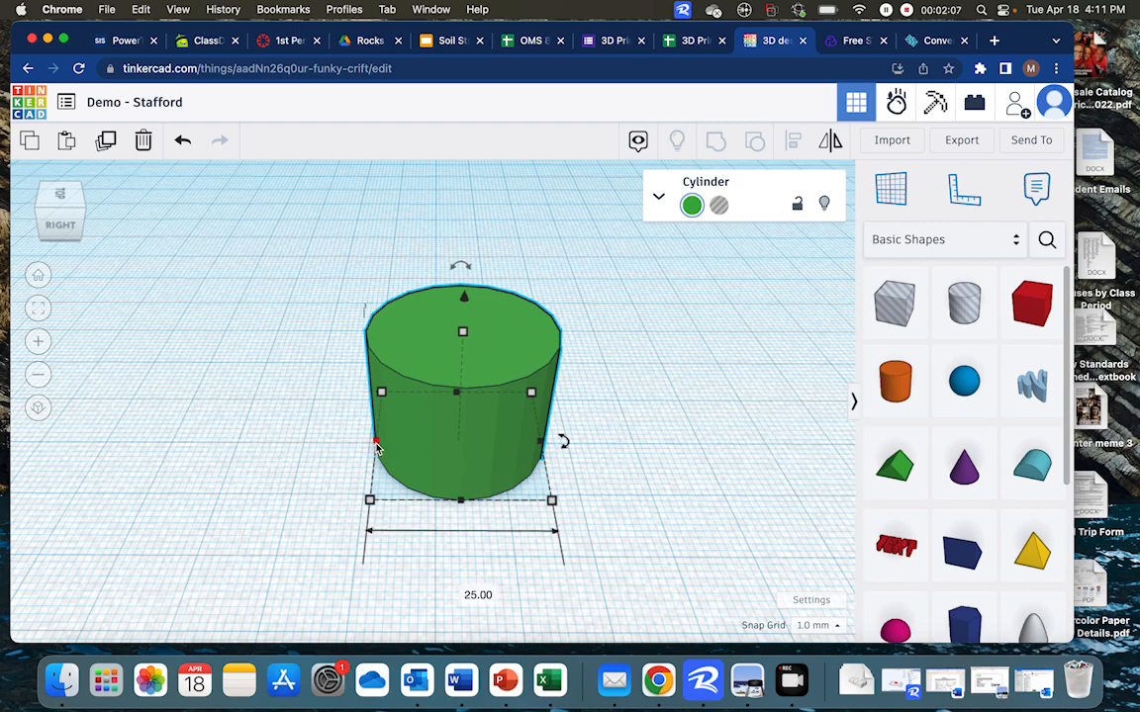
mouse_move(376, 445)
mouse_down()
mouse_move(224, 450)
mouse_move(380, 439)
mouse_up()
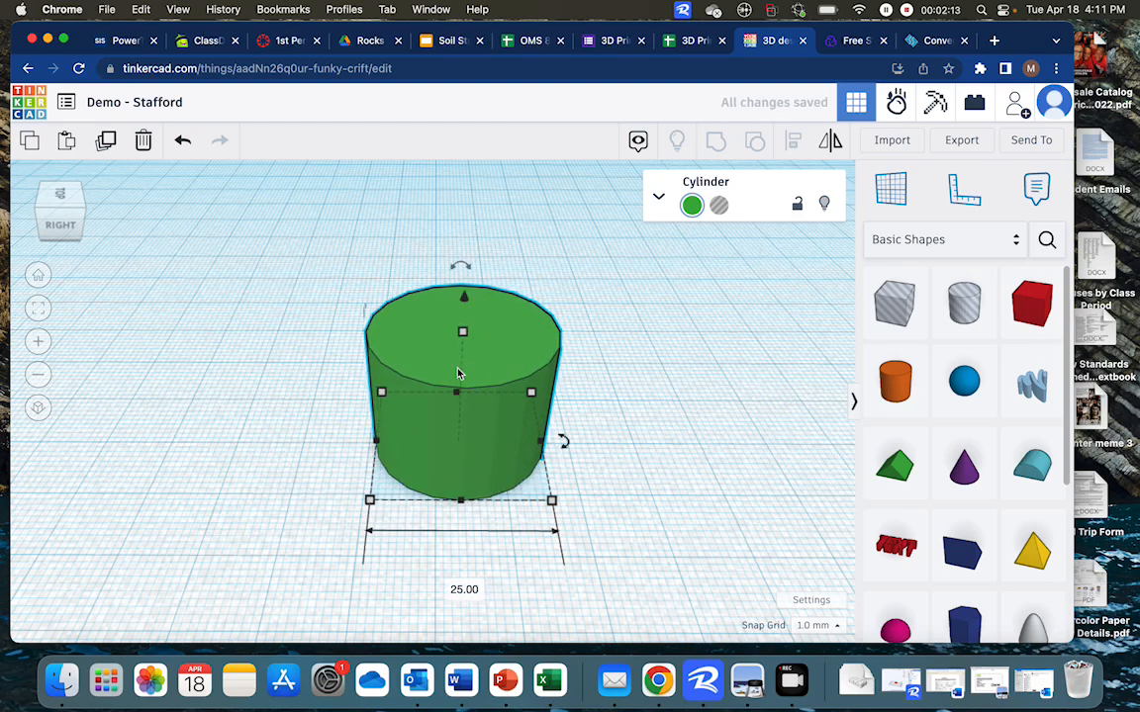
Lower the cylinder's height to 7 mm
mouse_move(464, 336)
drag(464, 337, 462, 410)
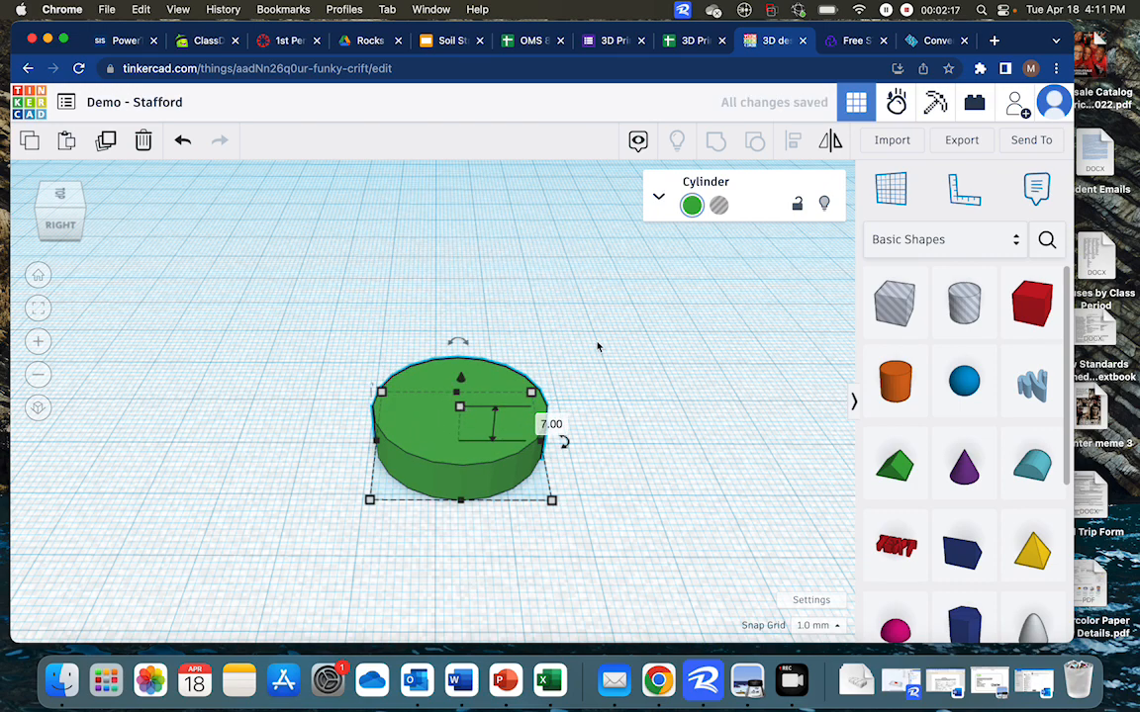
mouse_move(460, 341)
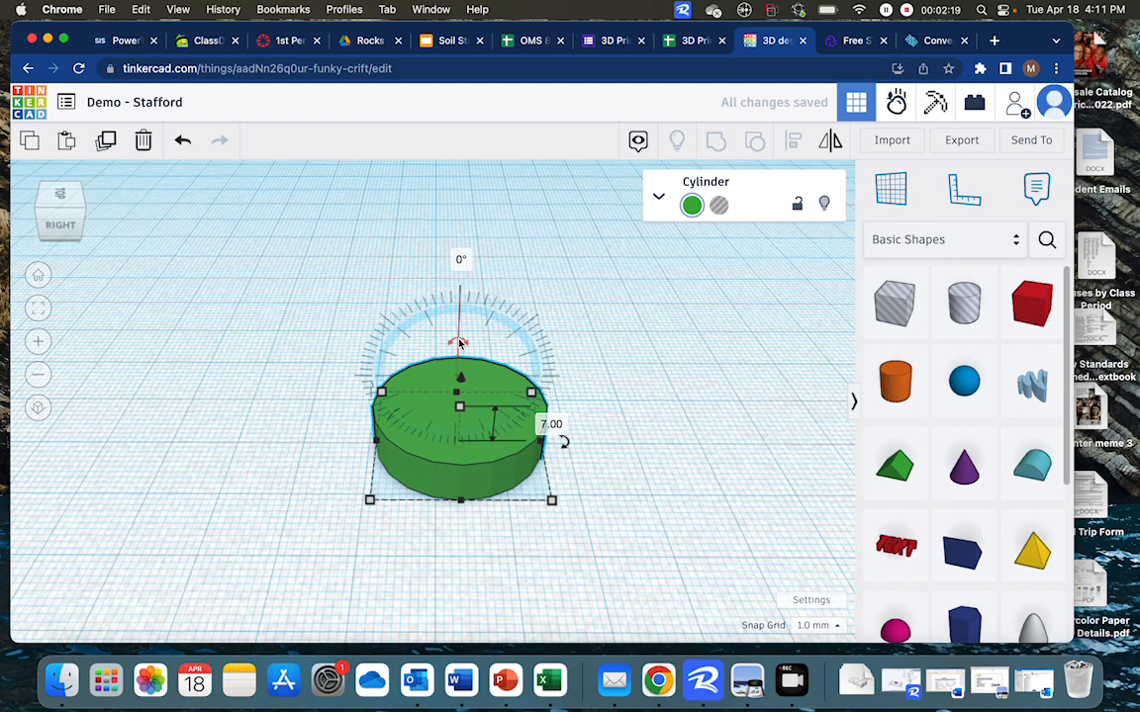
mouse_move(460, 341)
mouse_down()
mouse_move(421, 360)
mouse_move(443, 332)
mouse_move(459, 341)
mouse_up()
mouse_move(562, 439)
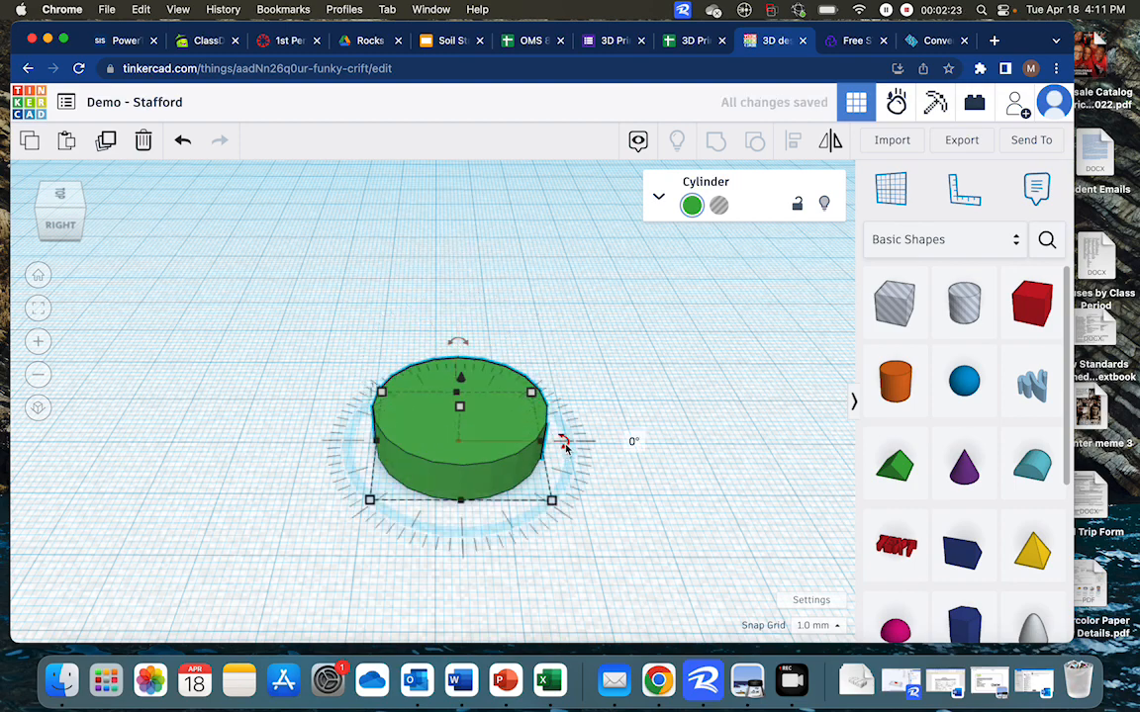
mouse_move(565, 447)
mouse_down()
mouse_move(565, 415)
mouse_move(453, 334)
mouse_move(542, 353)
mouse_move(570, 441)
mouse_up()
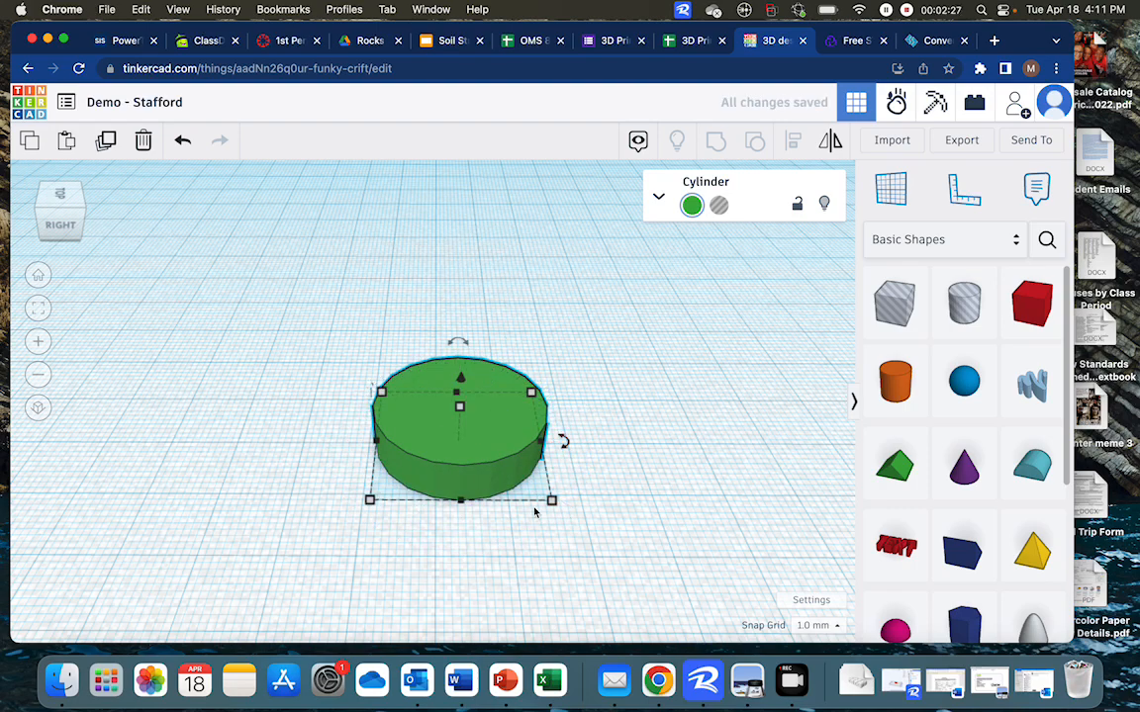
Raise the cylinder 12 mm above the workplane
click(461, 383)
mouse_move(461, 383)
mouse_down()
mouse_move(463, 245)
mouse_move(463, 426)
mouse_move(467, 382)
mouse_up()
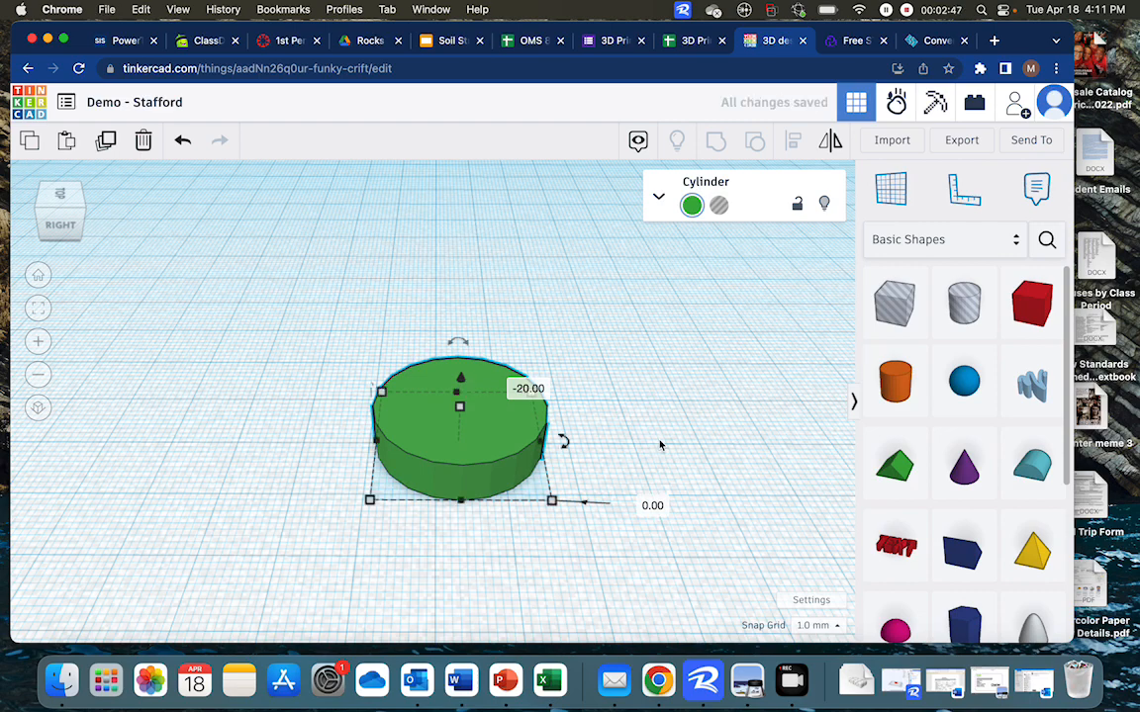
click(594, 401)
click(517, 438)
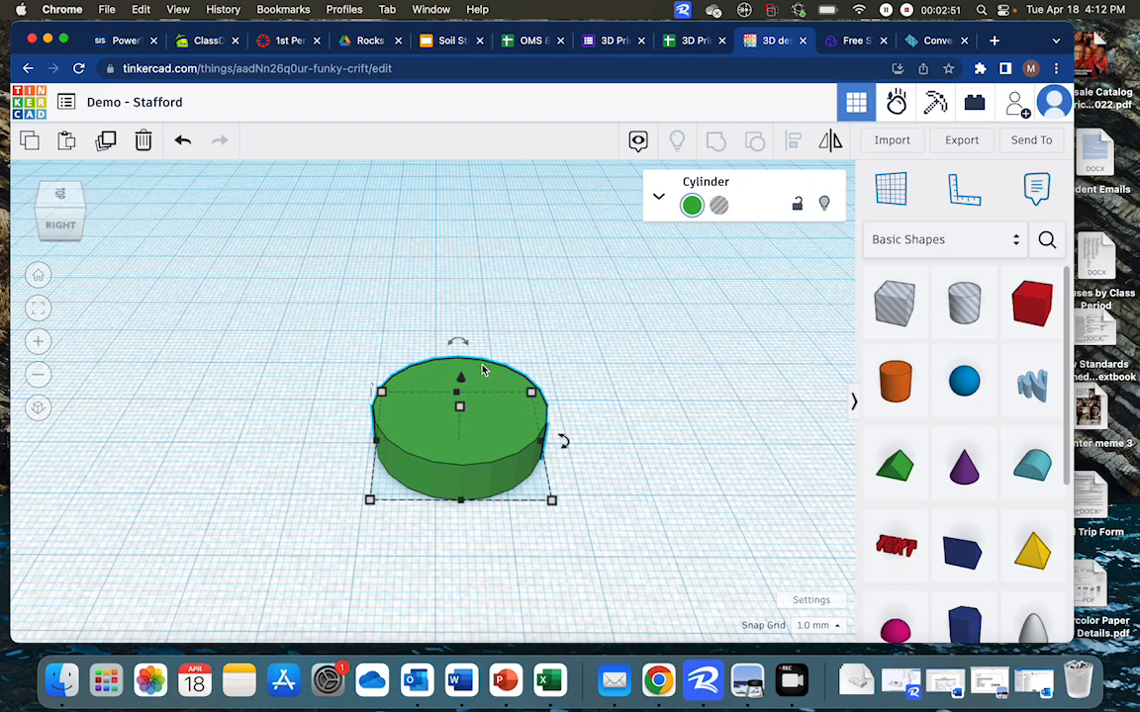
drag(461, 382, 460, 395)
right_drag(537, 589, 539, 559)
drag(457, 408, 458, 313)
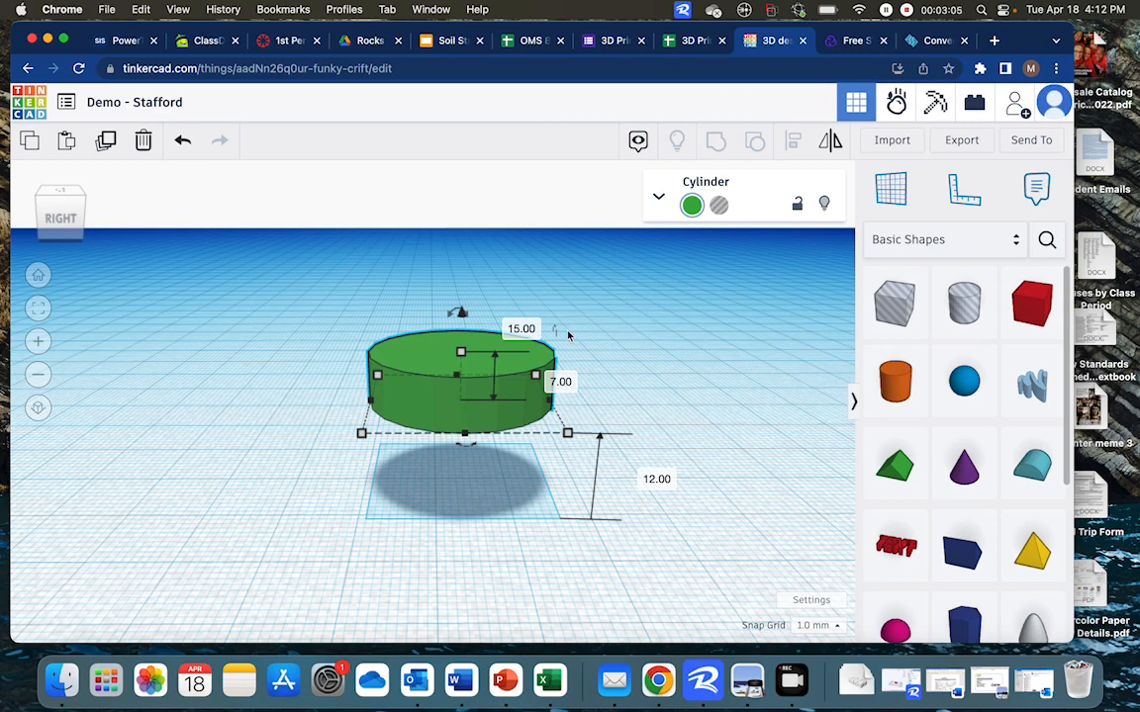
Lower the cylinder back down onto the workplane
drag(459, 315, 458, 397)
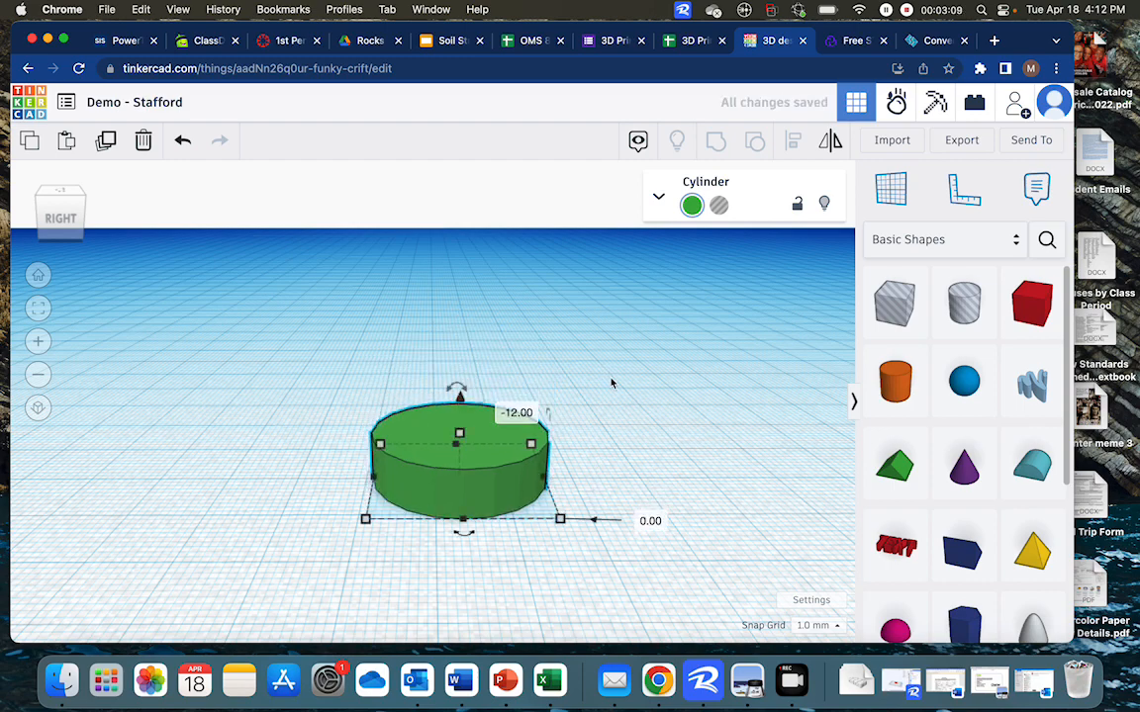
click(643, 435)
click(479, 478)
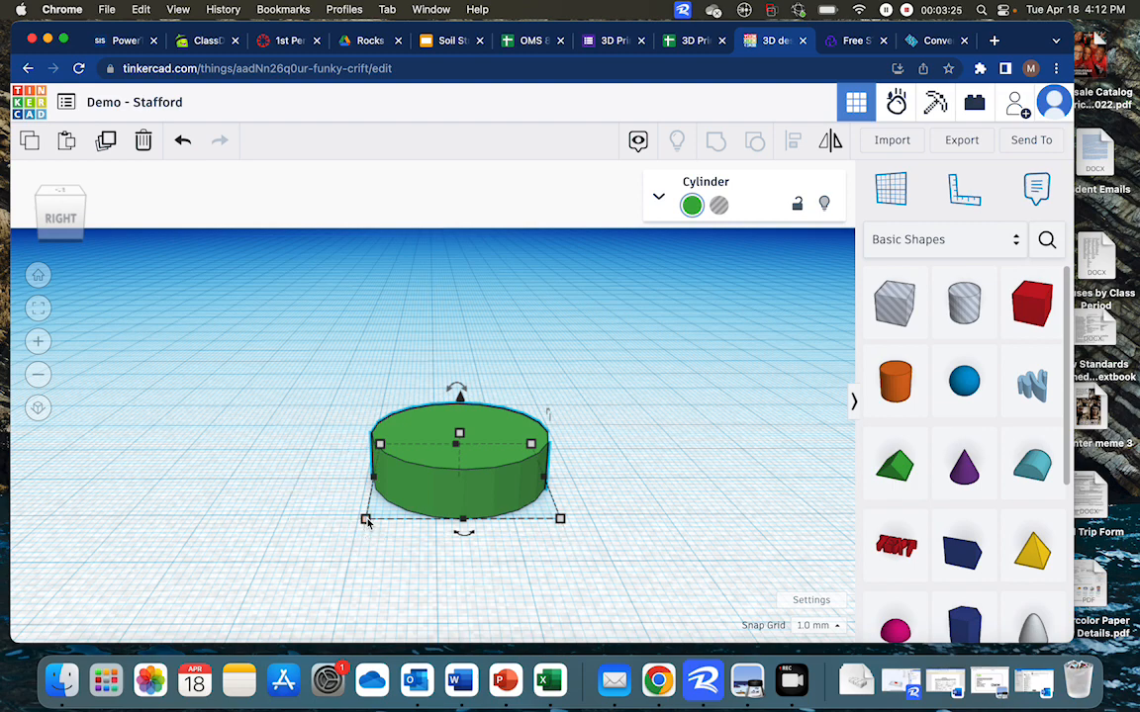
Set the cylinder's base depth to 15 mm
click(284, 476)
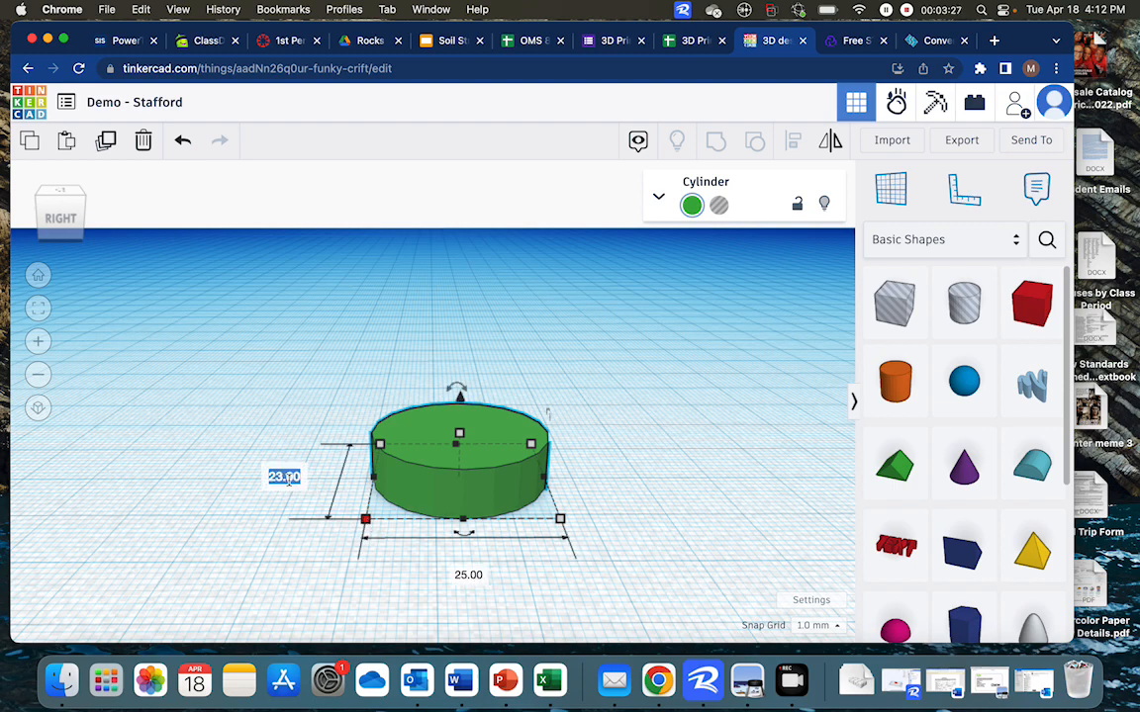
text(15)
key(Return)
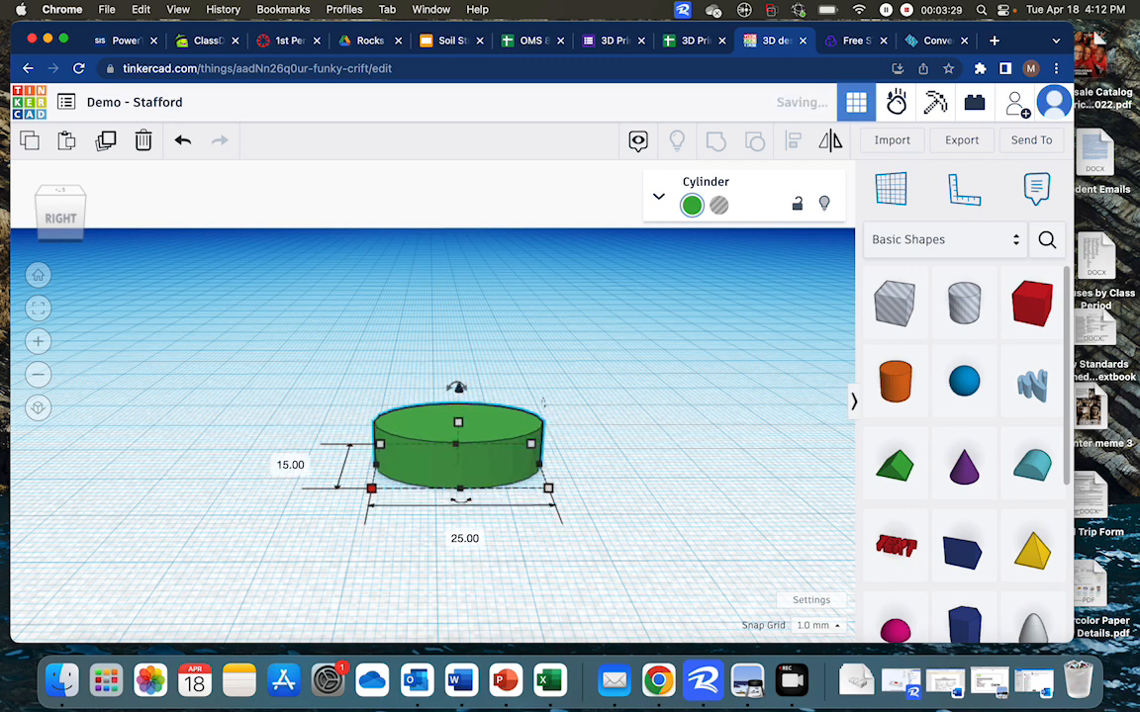
Enlarge the cylinder's base slightly by pulling a corner handle outward
click(575, 496)
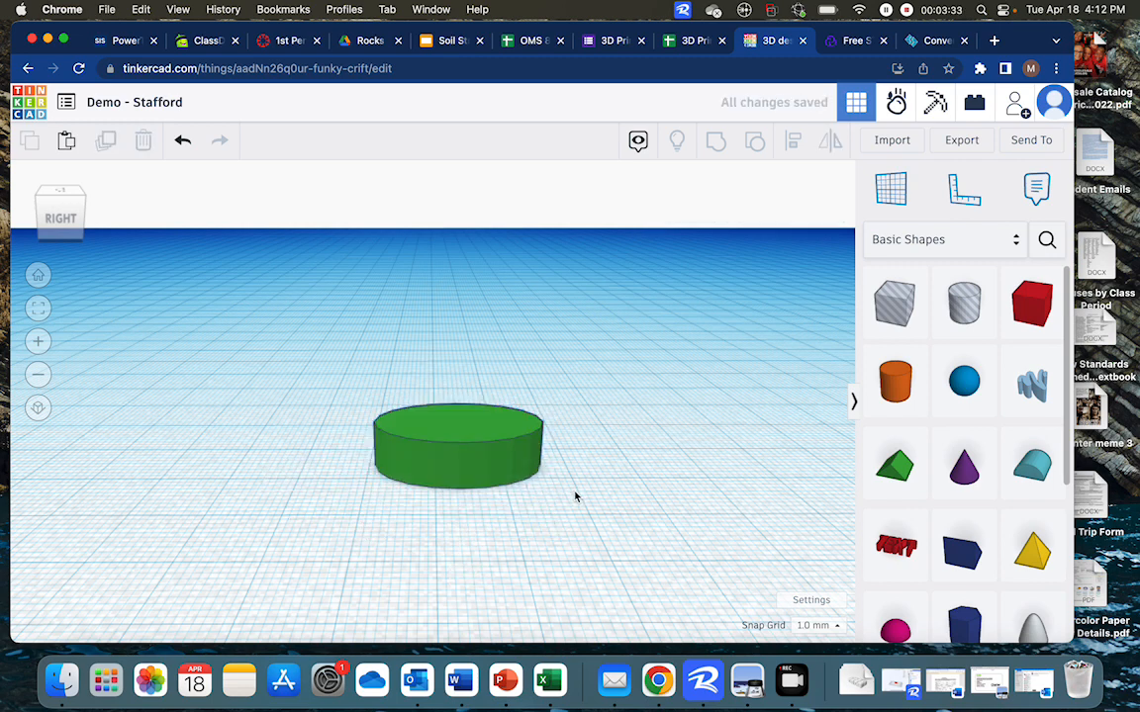
click(485, 448)
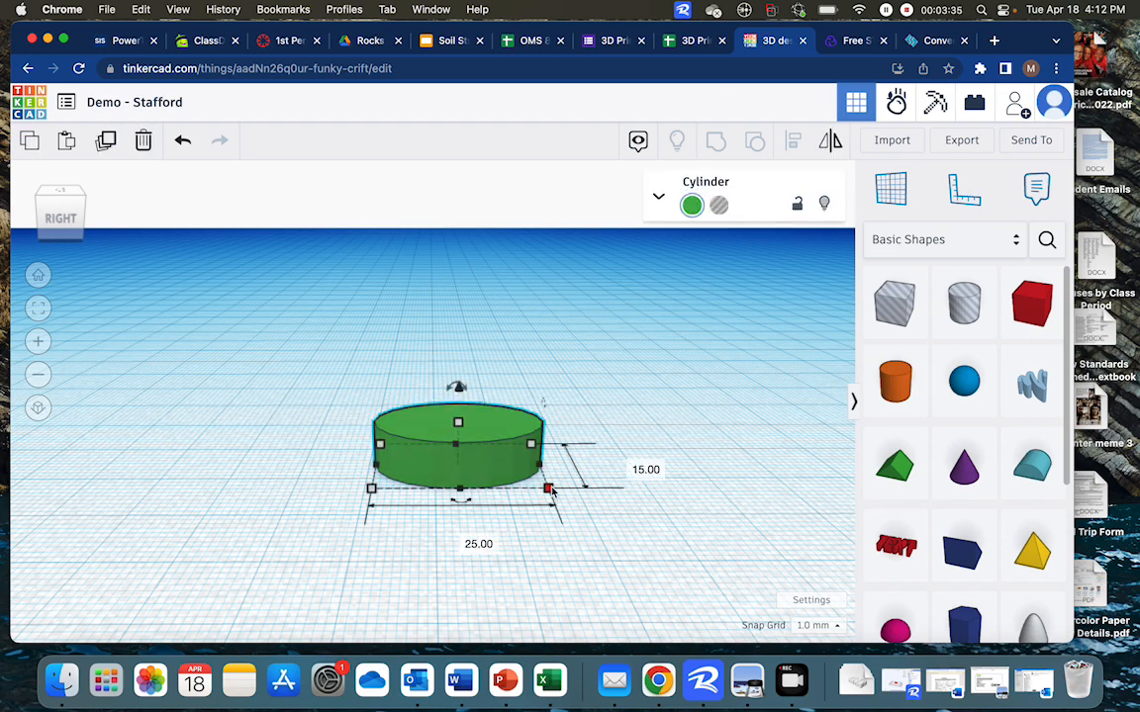
drag(549, 488, 562, 526)
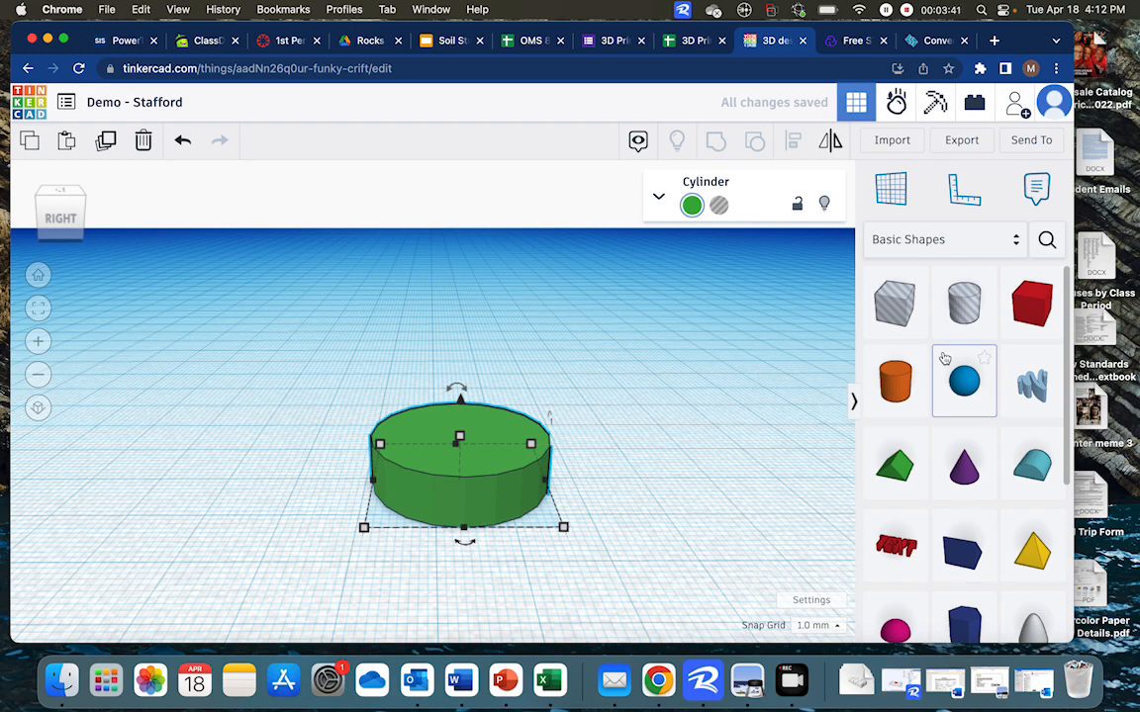
Add a sphere and a box to the workplane
drag(830, 386, 665, 430)
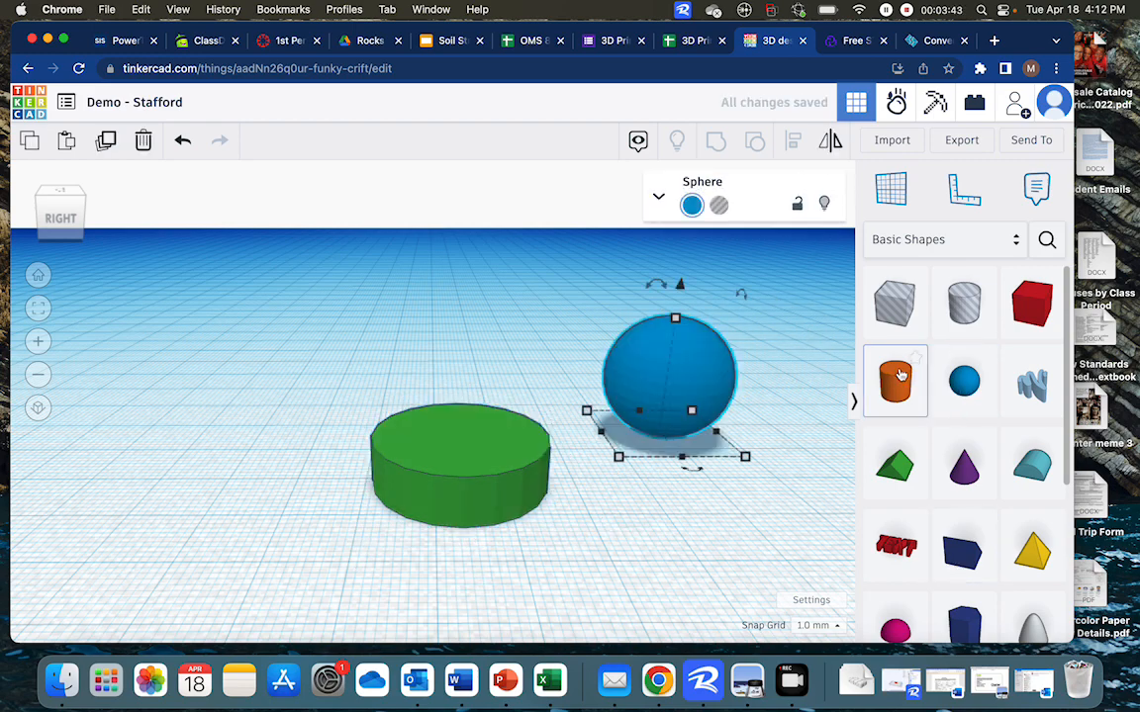
drag(1024, 301, 156, 379)
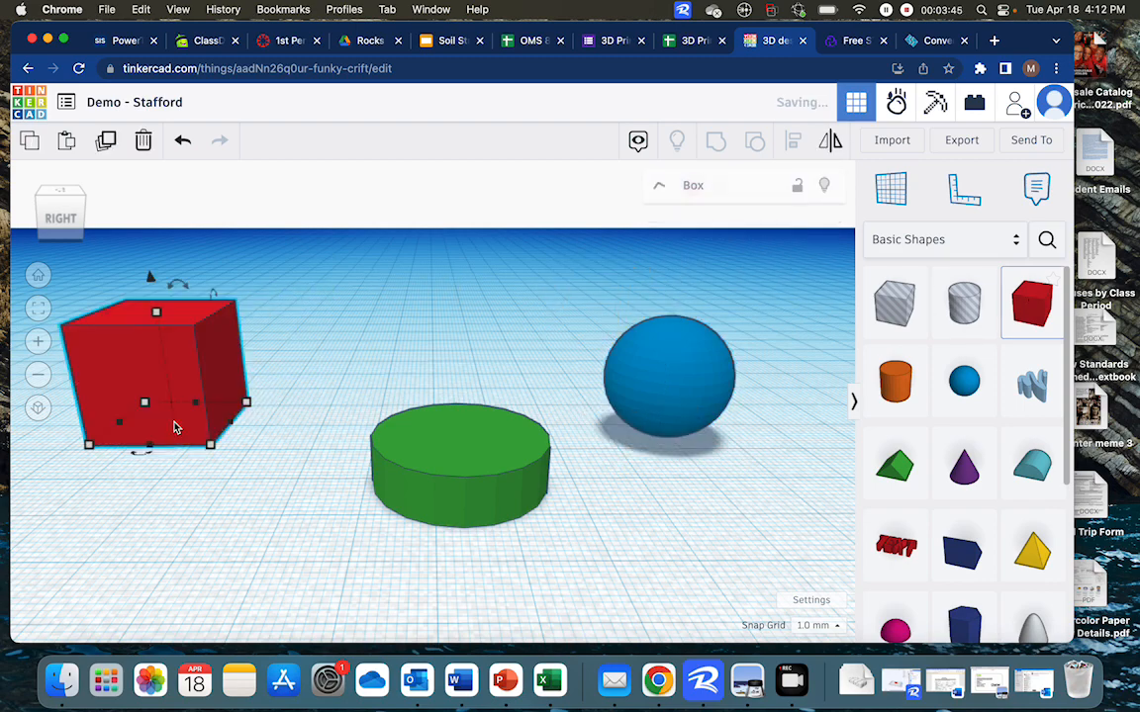
Add a text shape to the workplane and change its text to science
drag(929, 554, 376, 318)
click(658, 196)
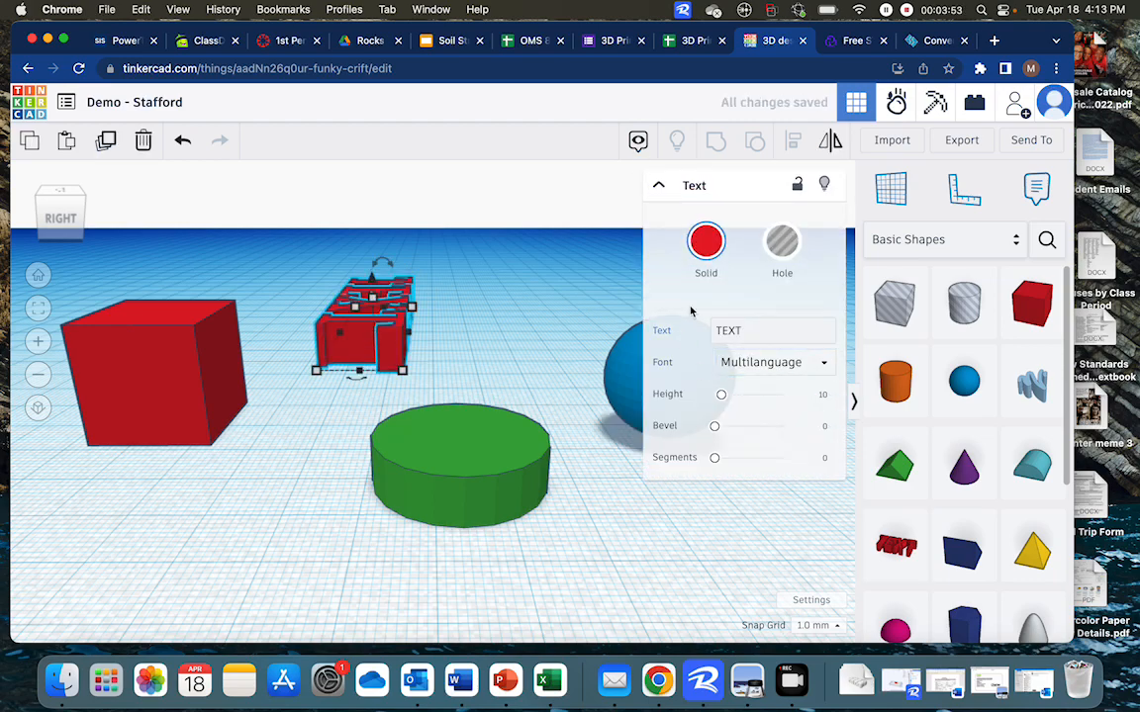
double_click(738, 330)
text(T)
key(BackSpace)
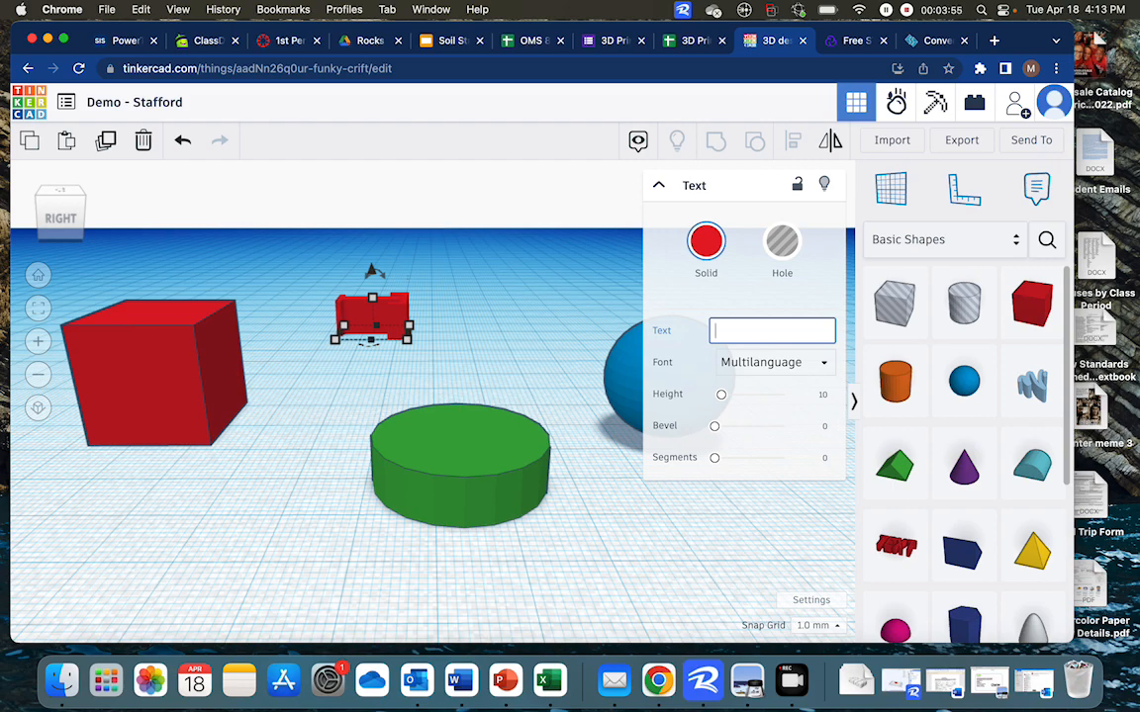
text(science)
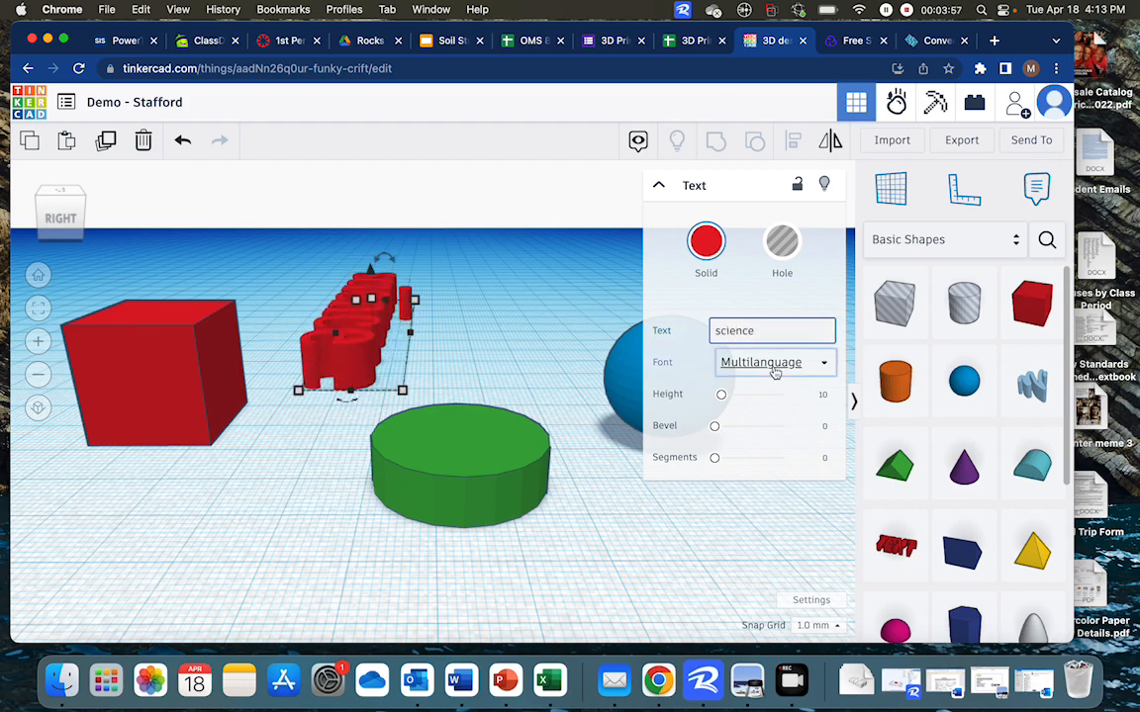
Change the text shape's font to Sans and collapse its properties
click(774, 364)
click(769, 414)
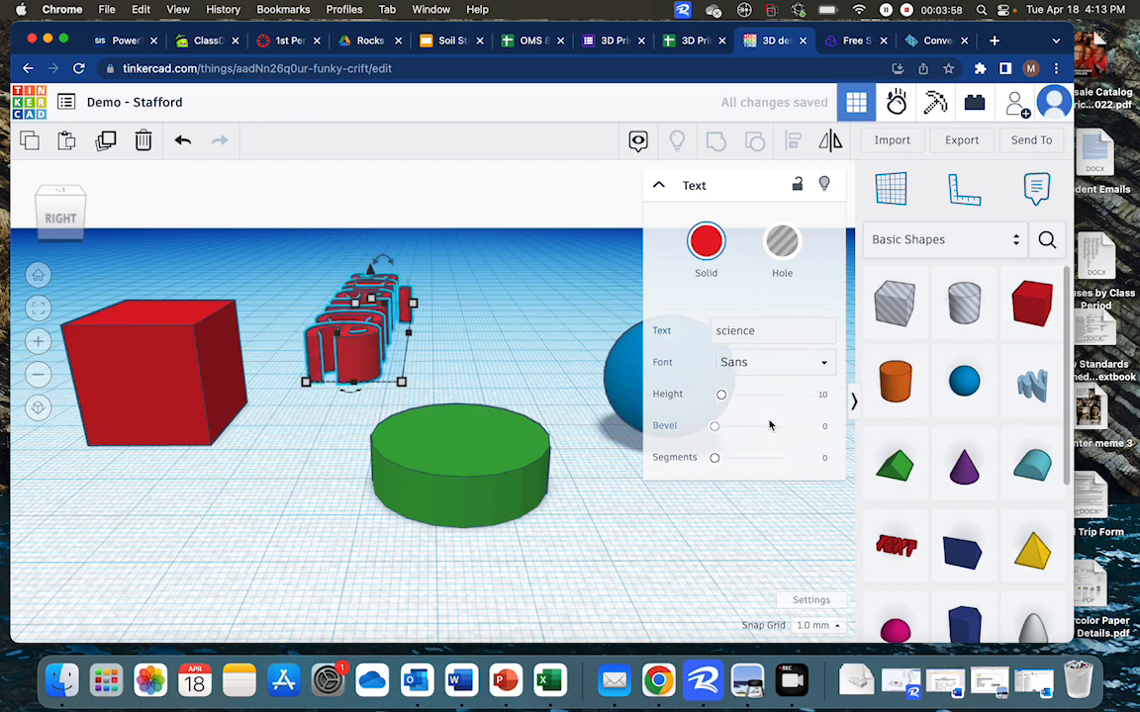
click(659, 186)
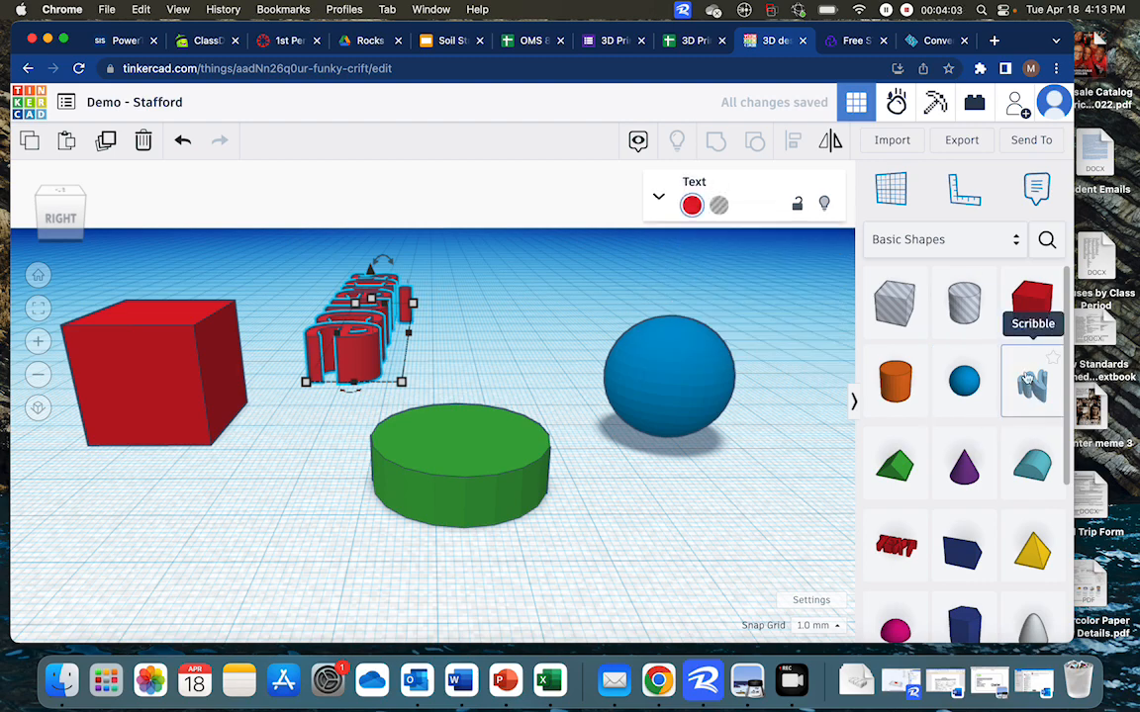
Add a Scribble shape and draw a smiley face with two eyes and a curved mouth
mouse_move(1032, 386)
mouse_down()
mouse_move(1009, 377)
mouse_move(791, 414)
mouse_move(563, 338)
mouse_move(508, 354)
mouse_up()
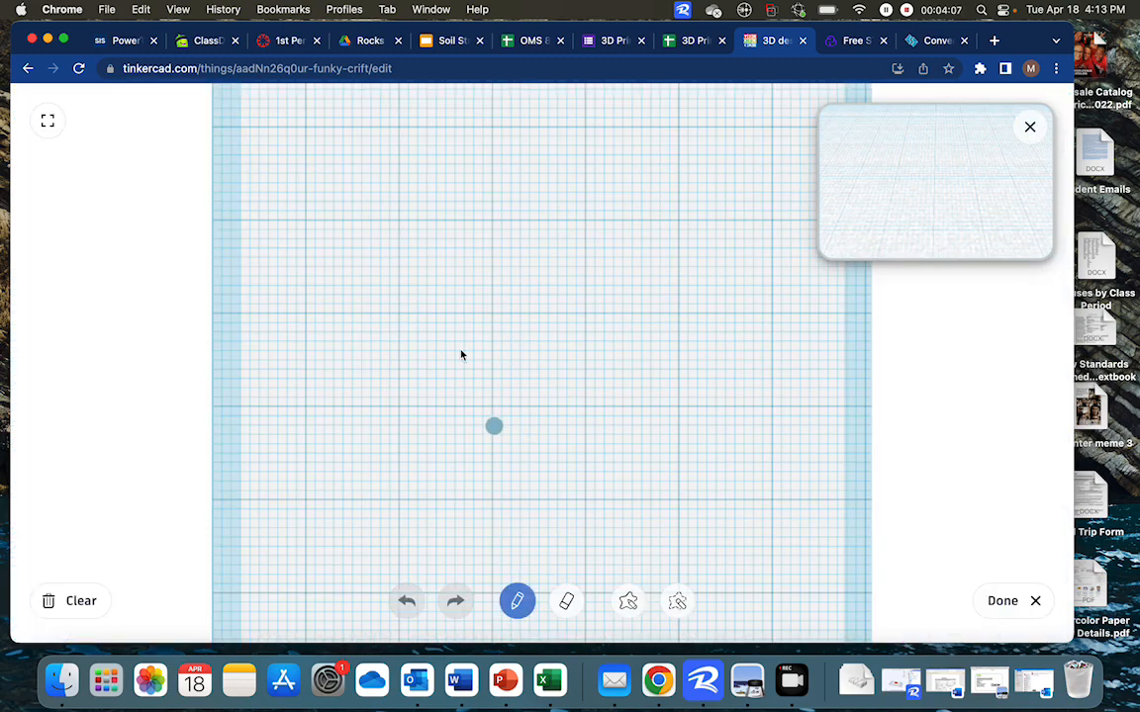
drag(478, 268, 515, 265)
mouse_move(453, 325)
mouse_down()
mouse_move(575, 300)
mouse_move(573, 289)
mouse_up()
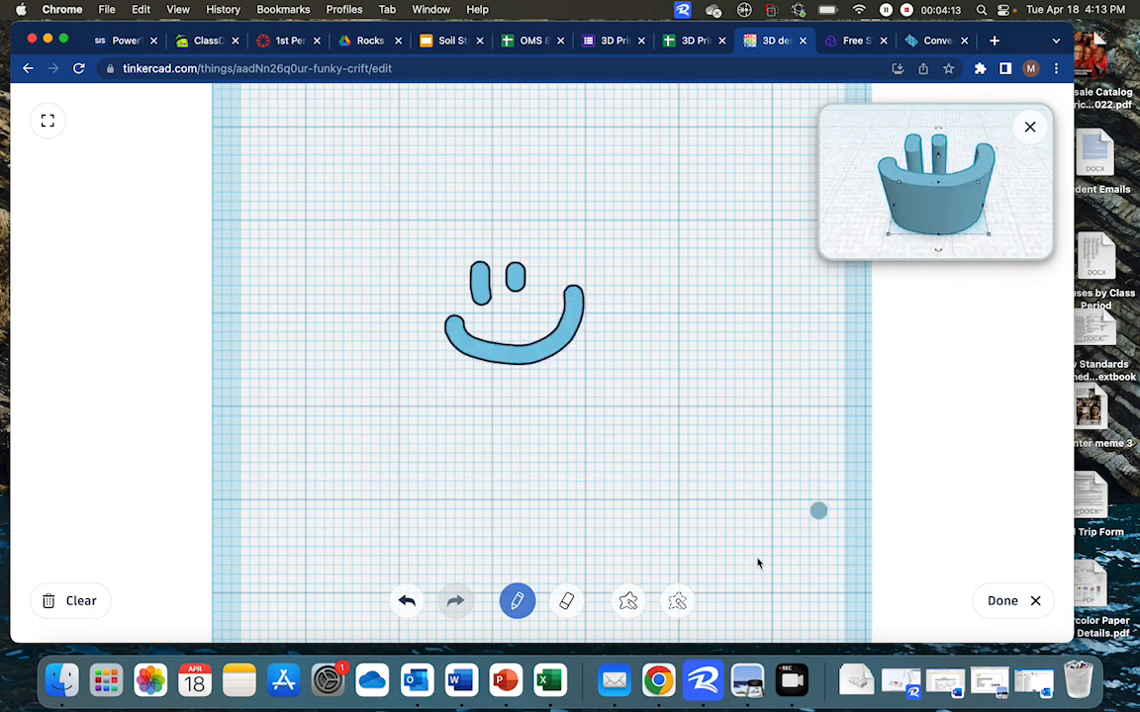
click(1002, 600)
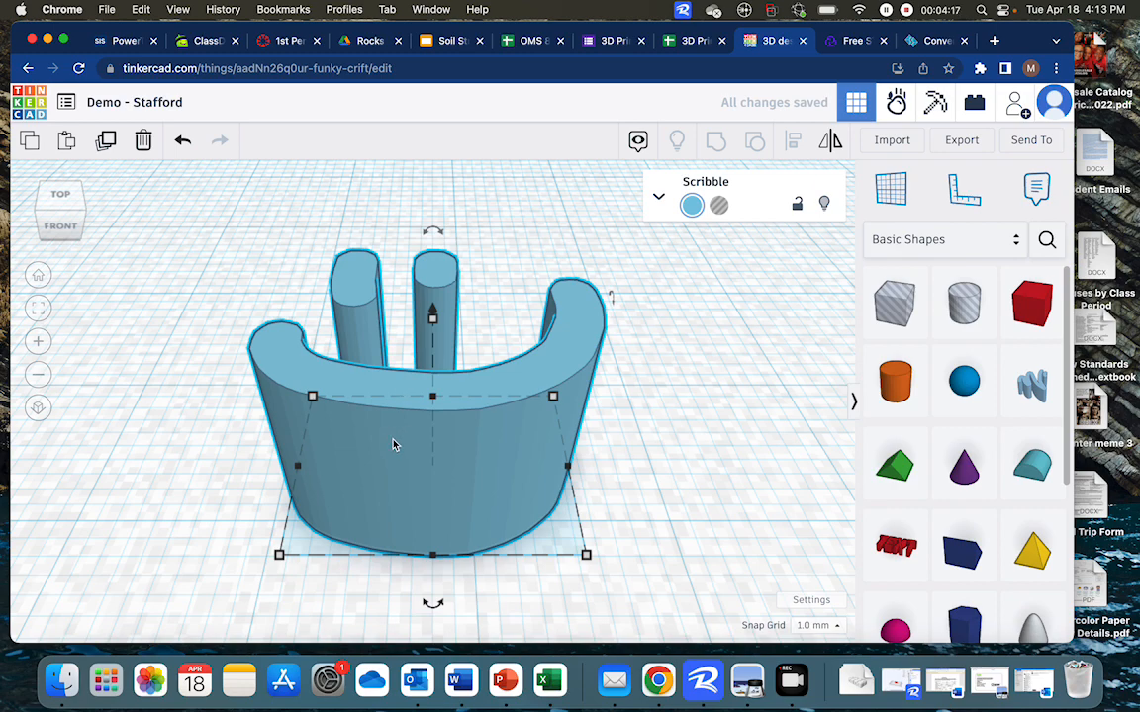
Attach a note reading "smily face" next to the scribbled smiley shape
scroll(393, 440, down, 5)
mouse_move(437, 466)
mouse_down()
mouse_move(507, 504)
mouse_move(429, 475)
mouse_up()
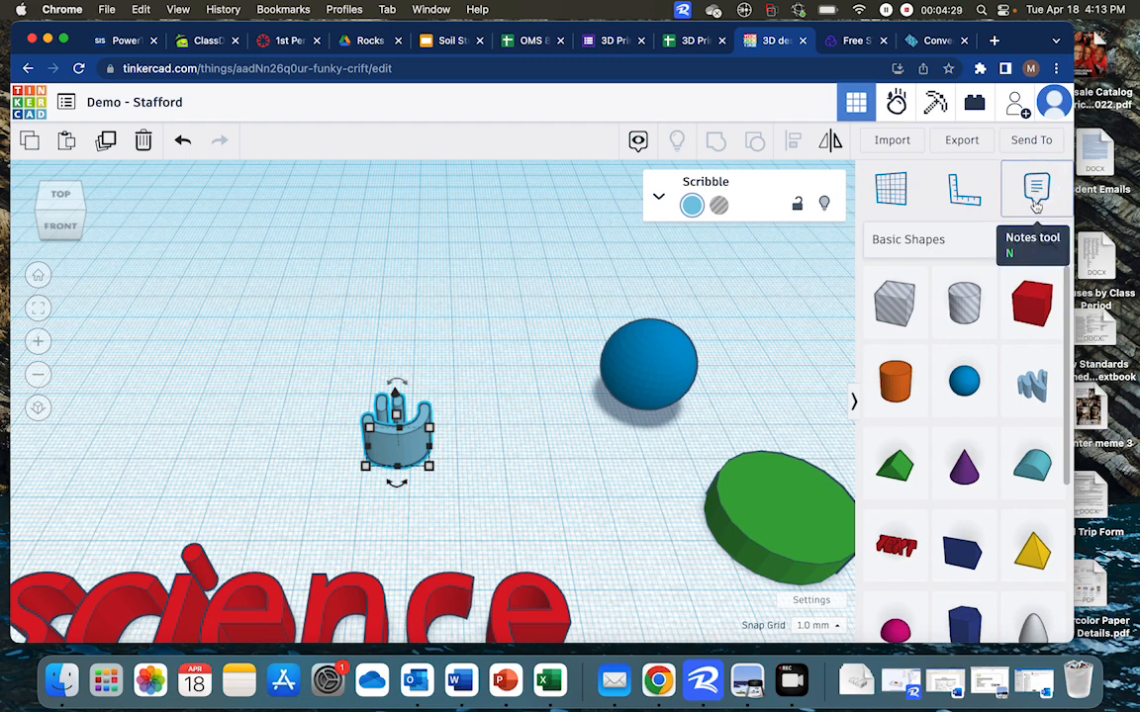
click(1036, 188)
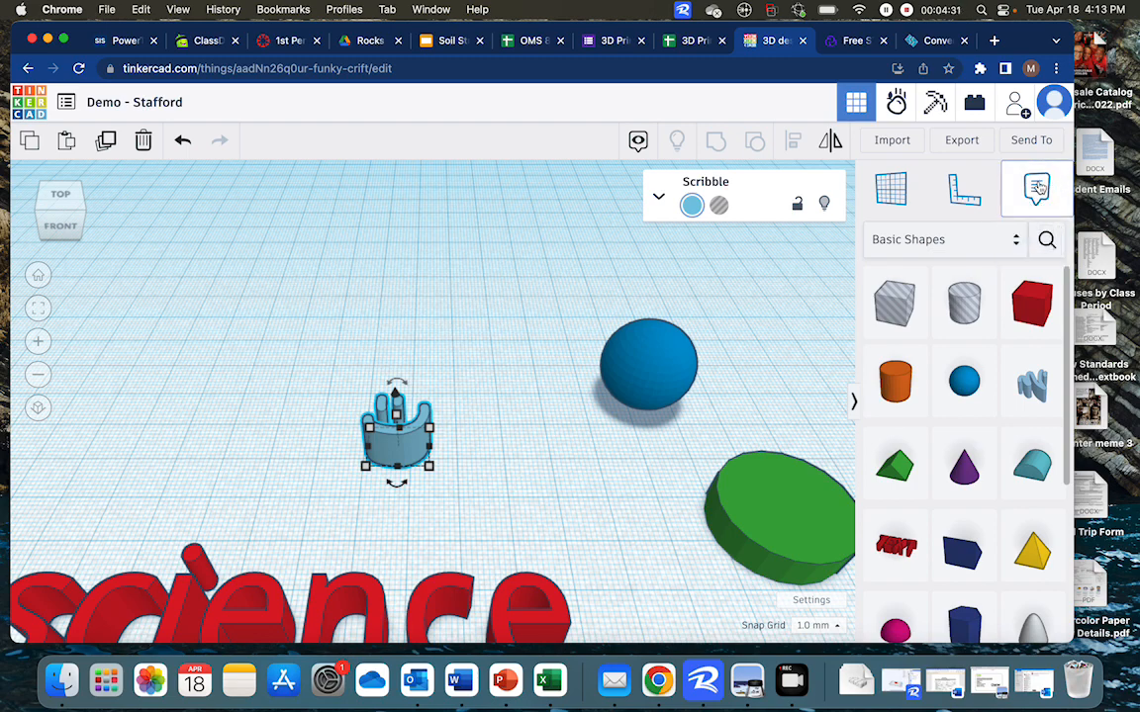
click(454, 406)
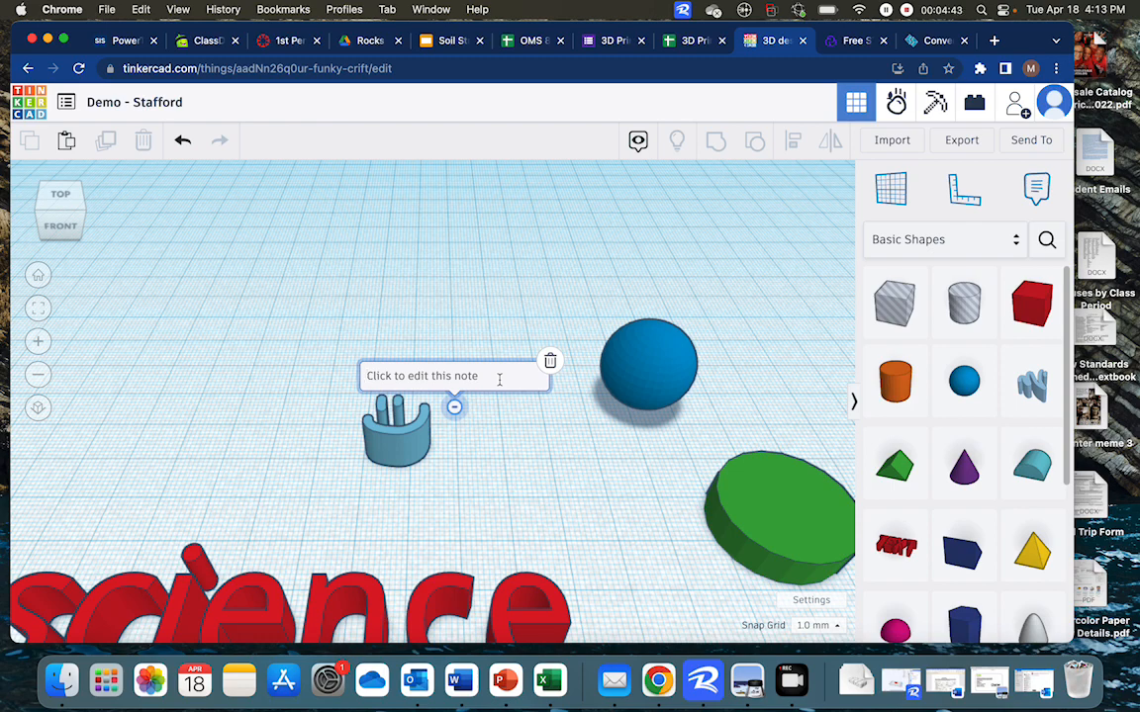
text(smily)
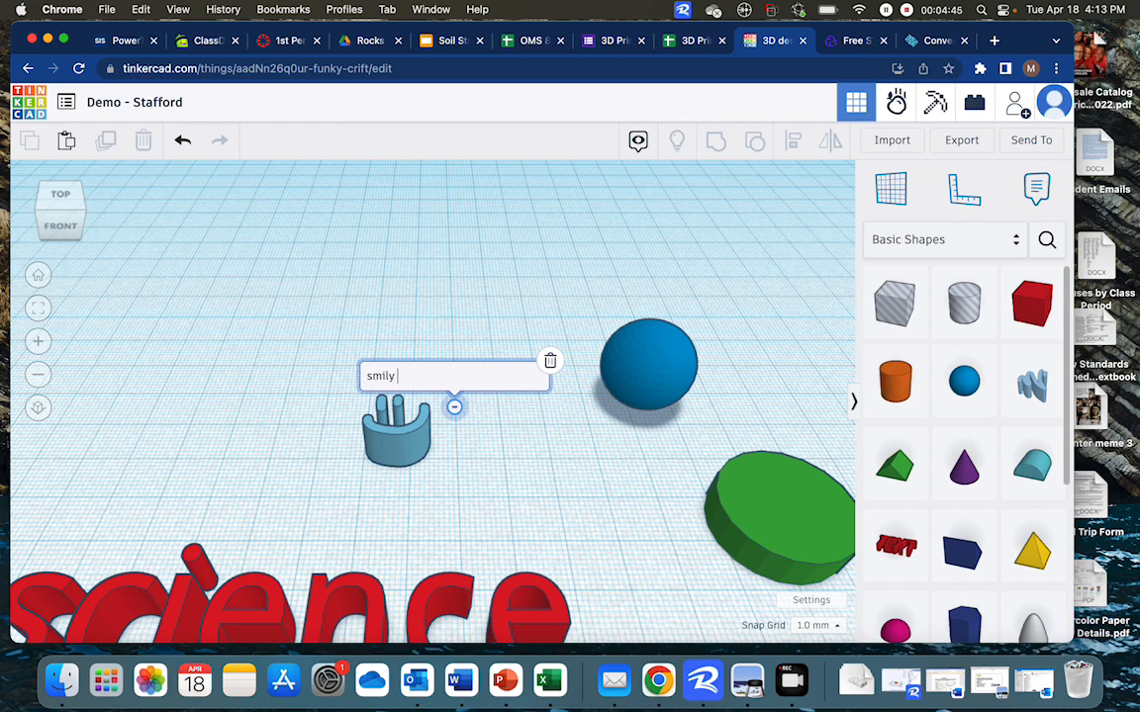
text( face)
click(455, 407)
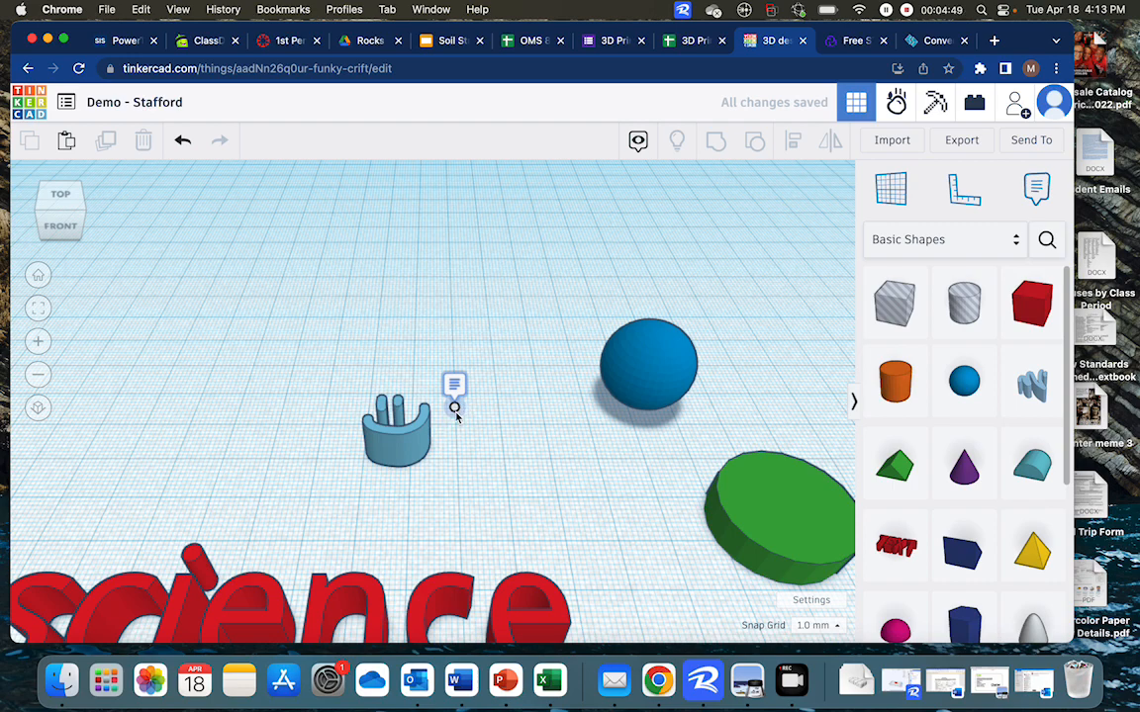
Move the note's pin slightly lower beside the smiley shape
click(455, 407)
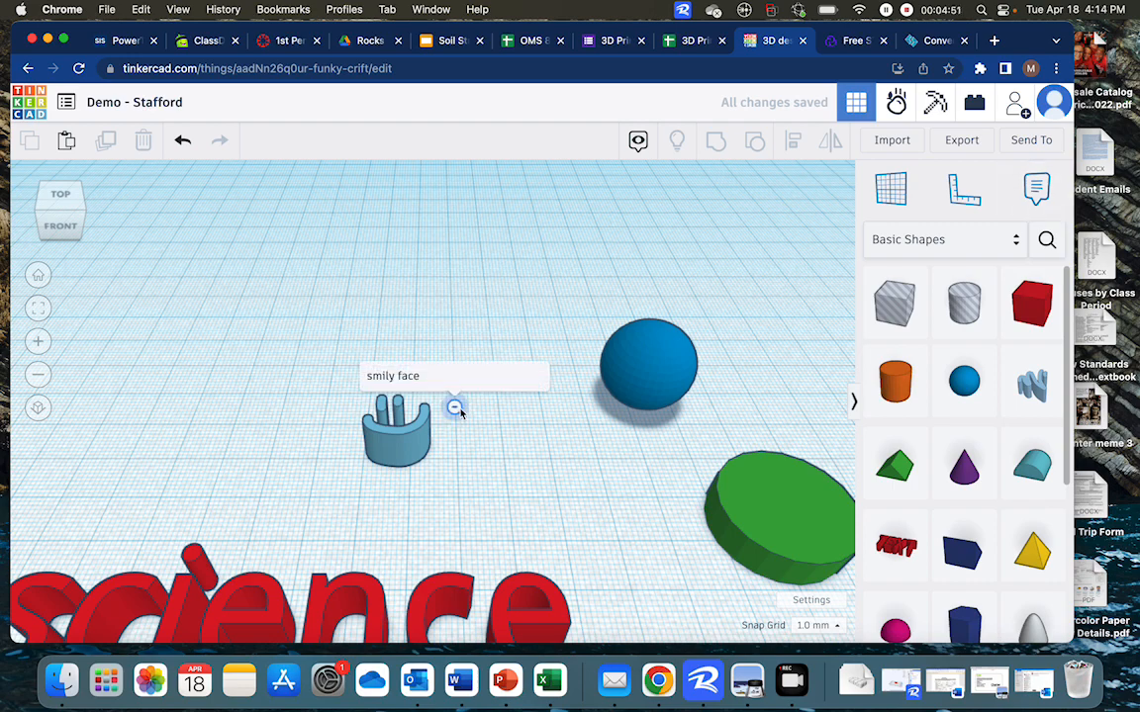
click(454, 407)
mouse_move(454, 408)
mouse_down()
mouse_move(334, 418)
mouse_move(356, 397)
mouse_move(446, 418)
mouse_up()
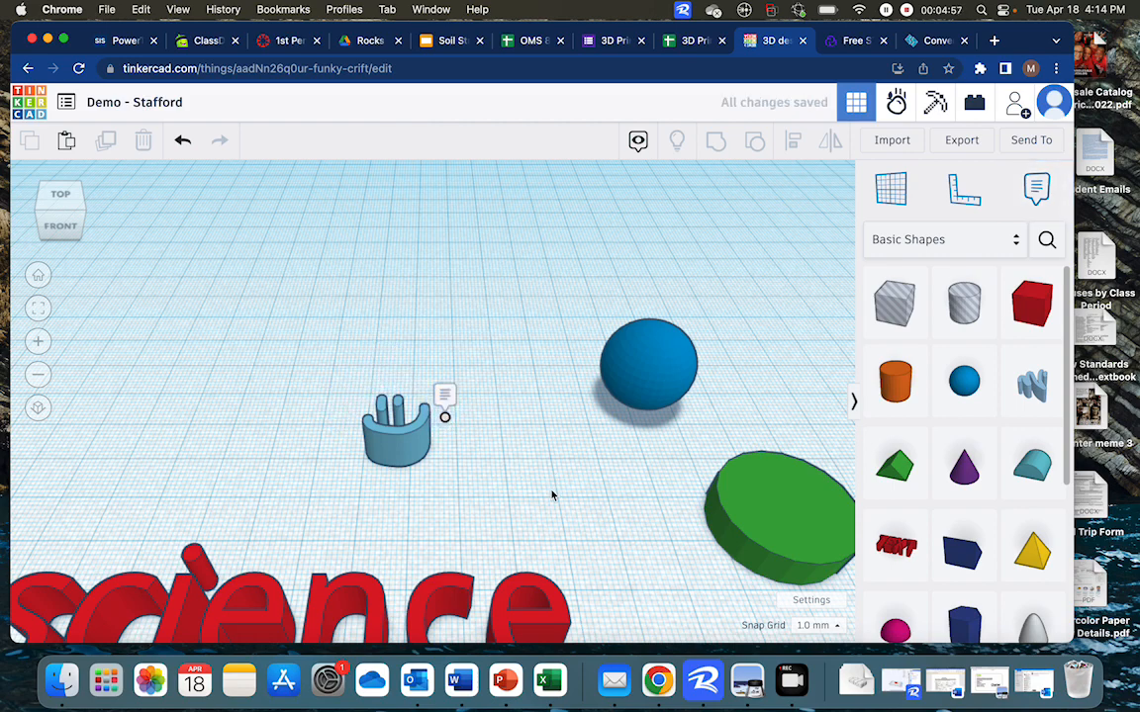
scroll(552, 495, down, 5)
scroll(552, 495, down, 1)
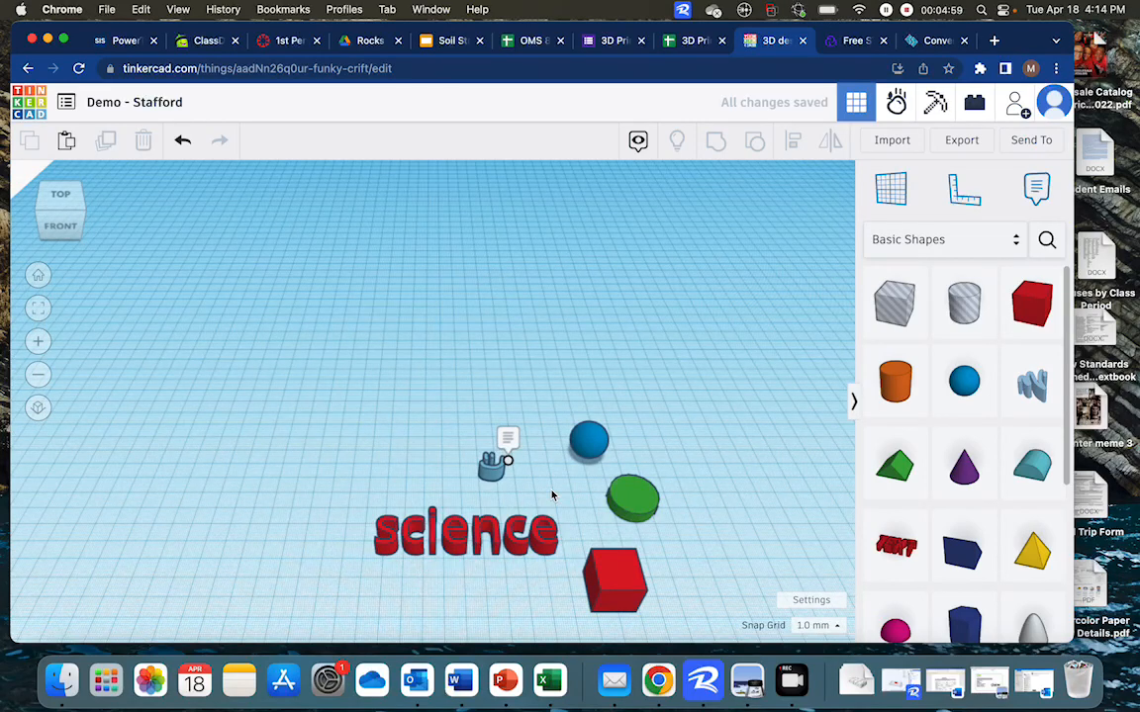